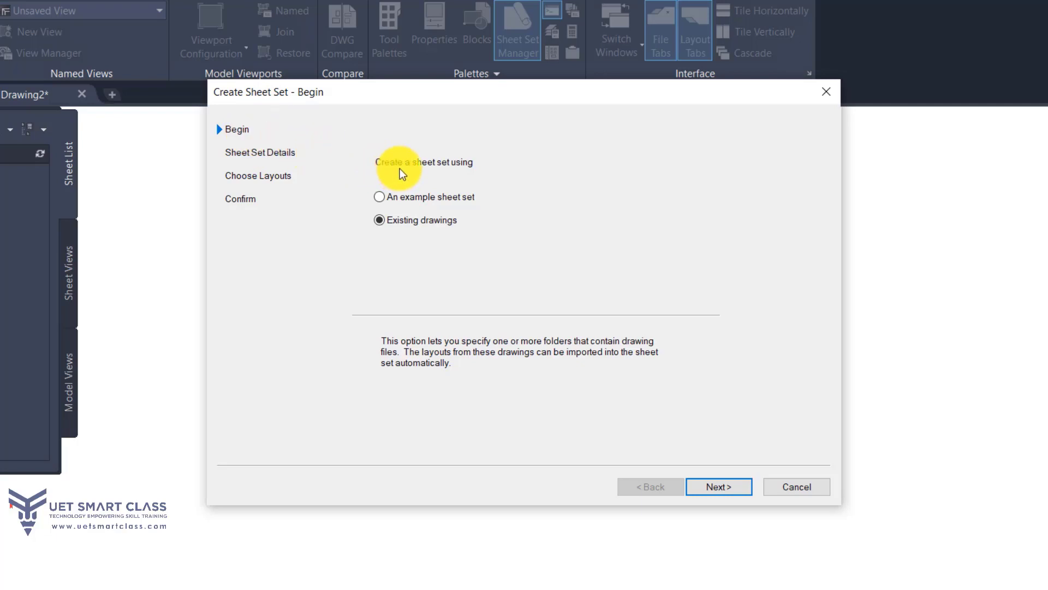
- Base the new sheet set on an example sheet set, compare the listed examples and choose Architectural Imperial Sheet Set
click(399, 197)
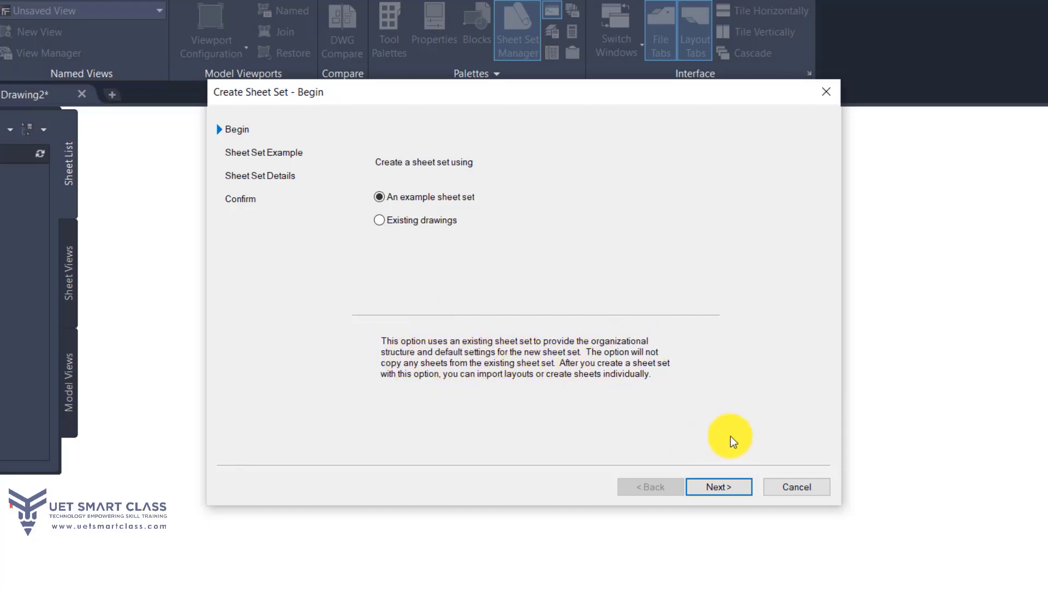
click(712, 486)
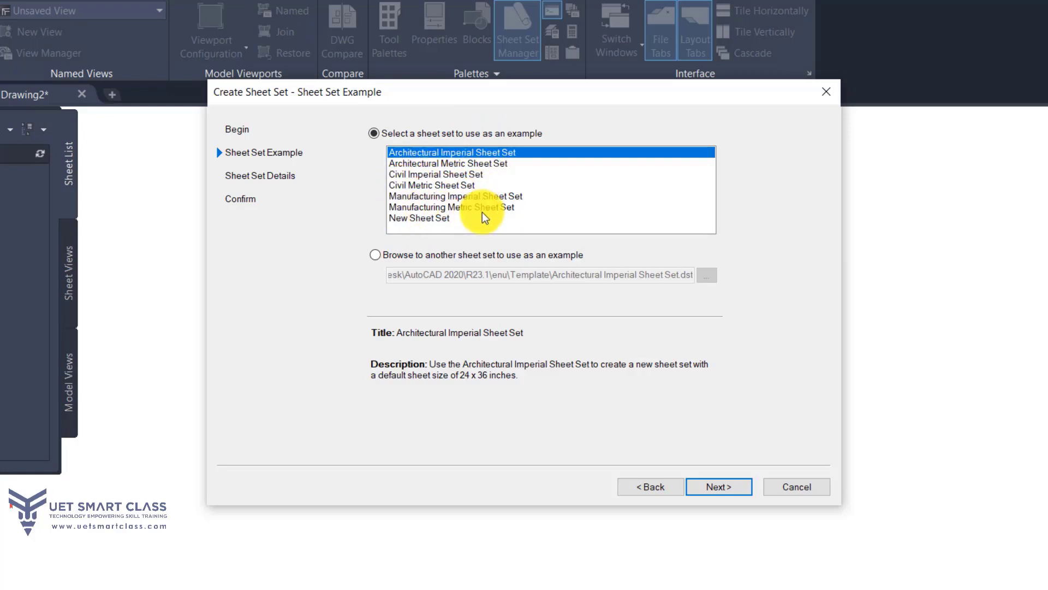
click(410, 218)
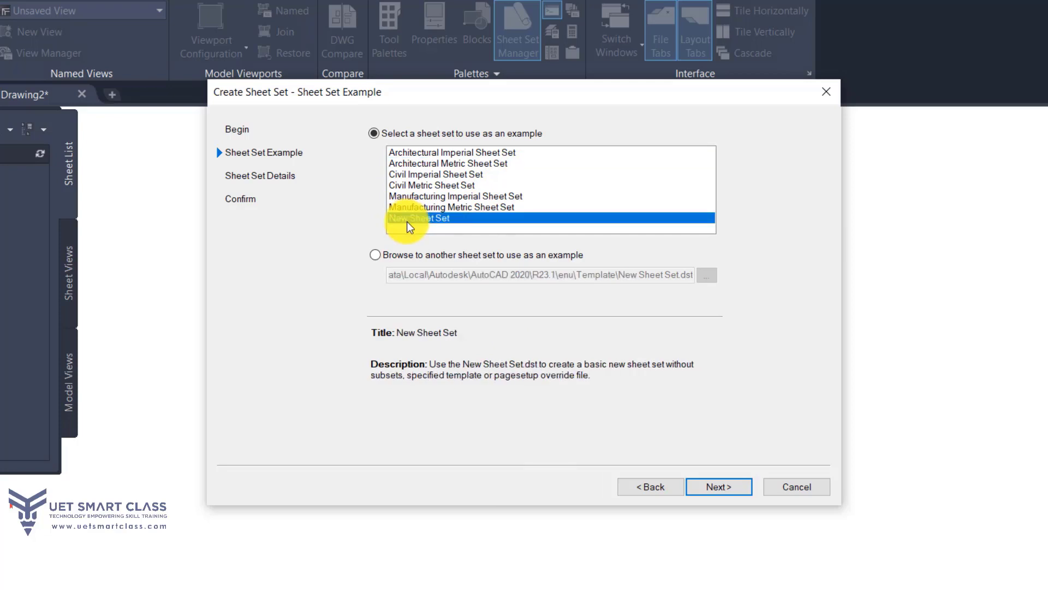
click(421, 155)
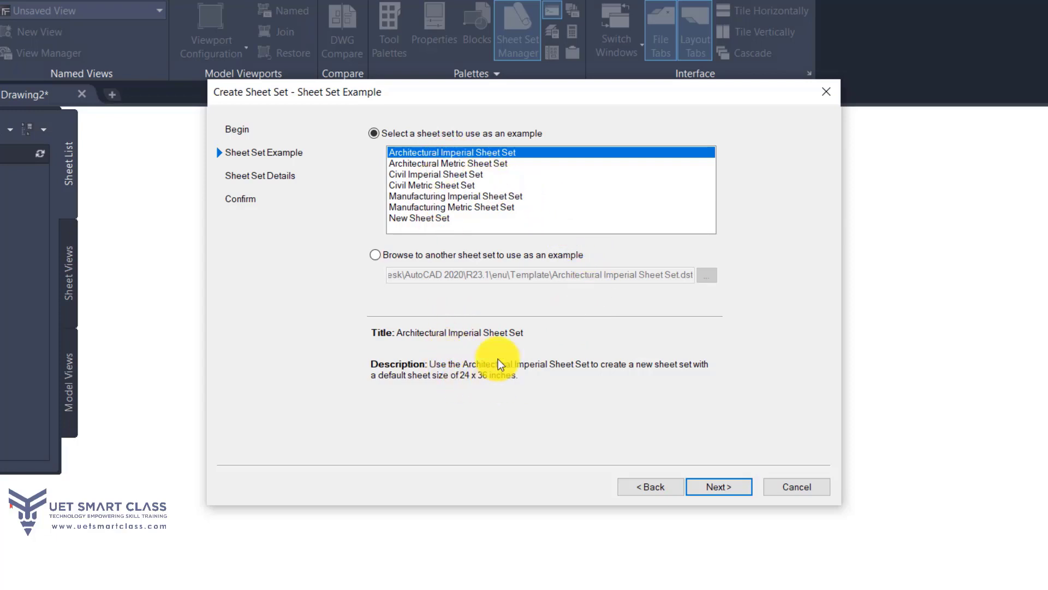
click(411, 220)
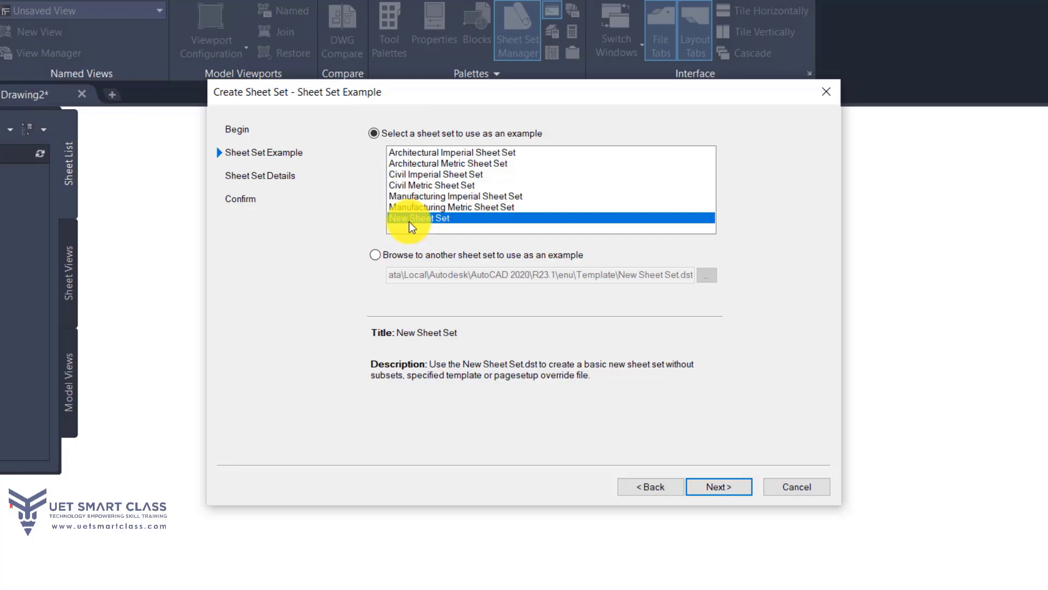
click(417, 163)
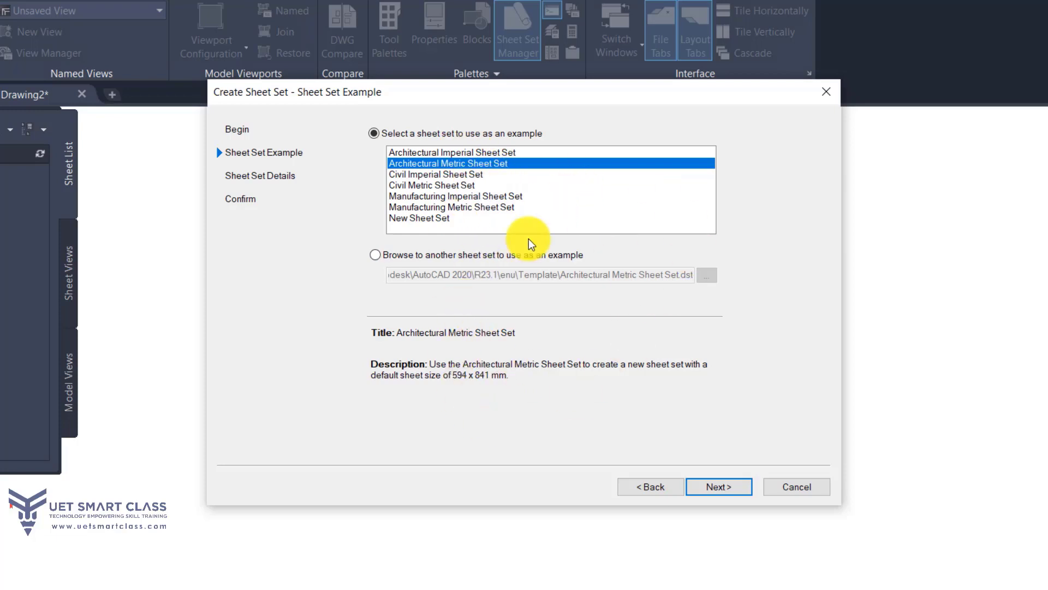
click(443, 154)
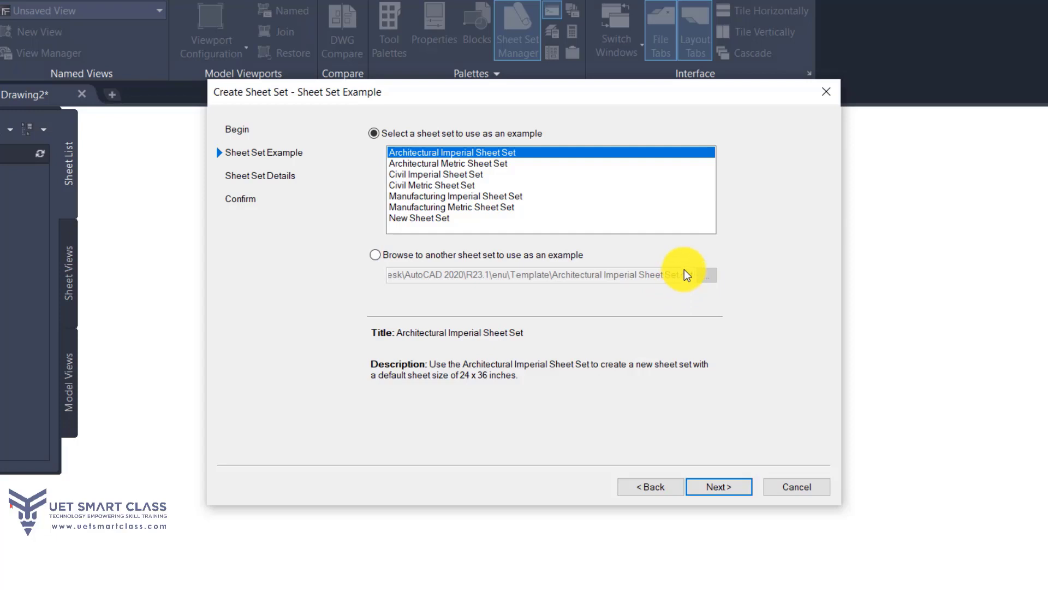
click(375, 254)
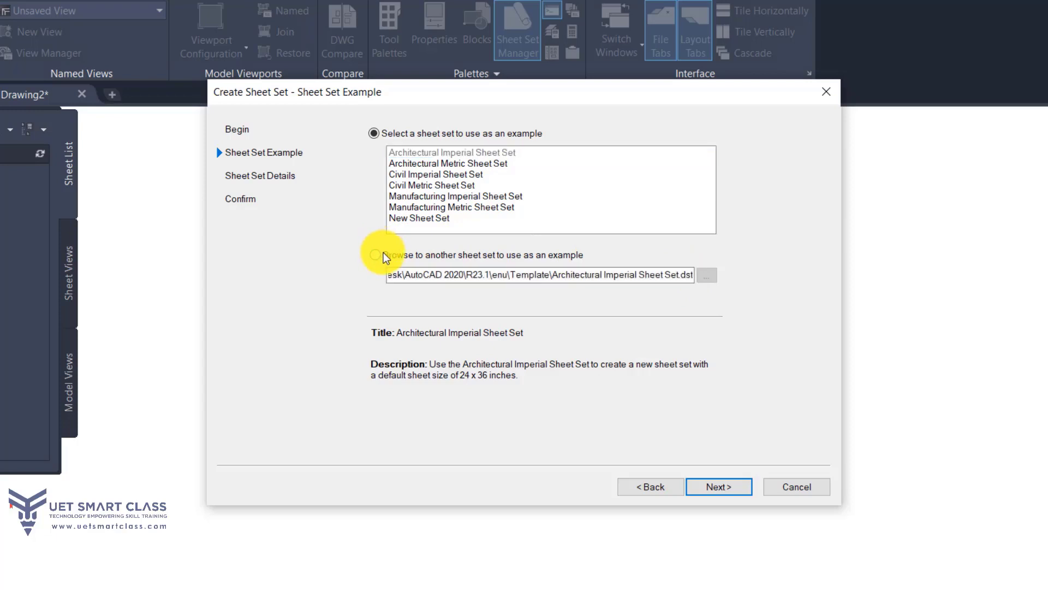
drag(678, 276, 742, 276)
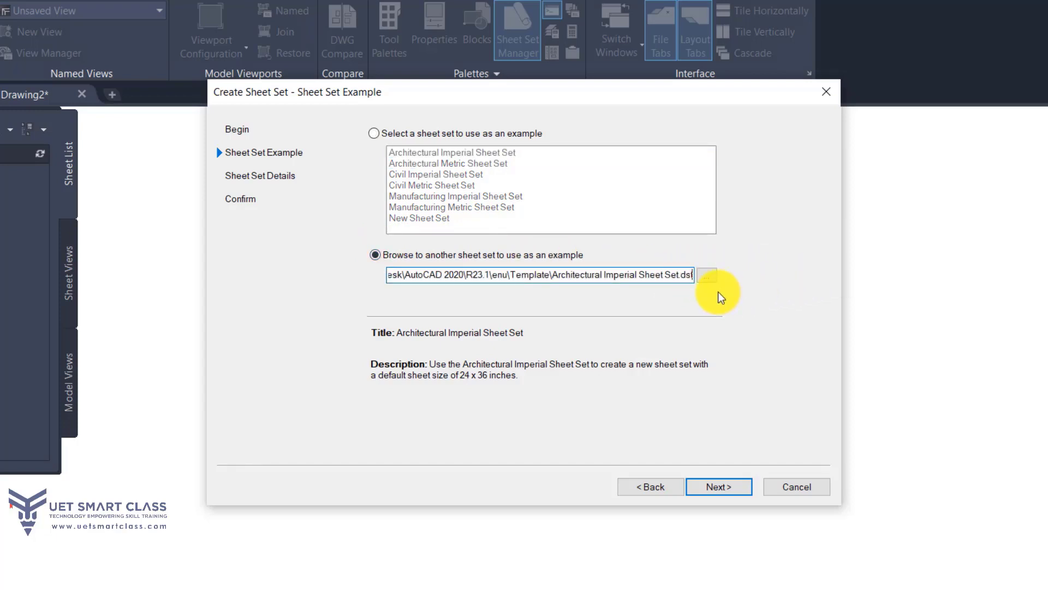
click(373, 133)
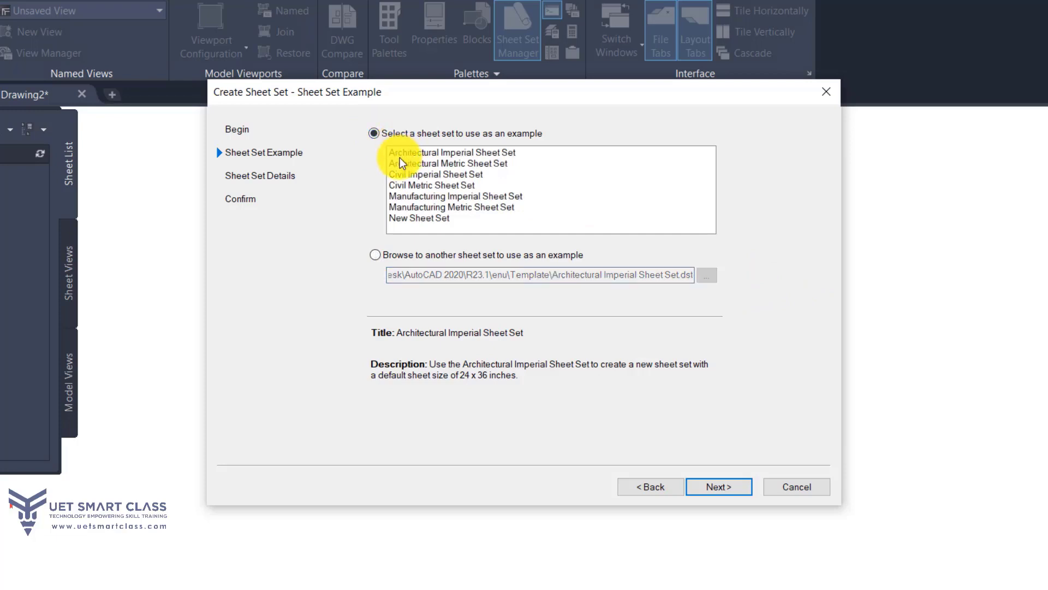
click(402, 154)
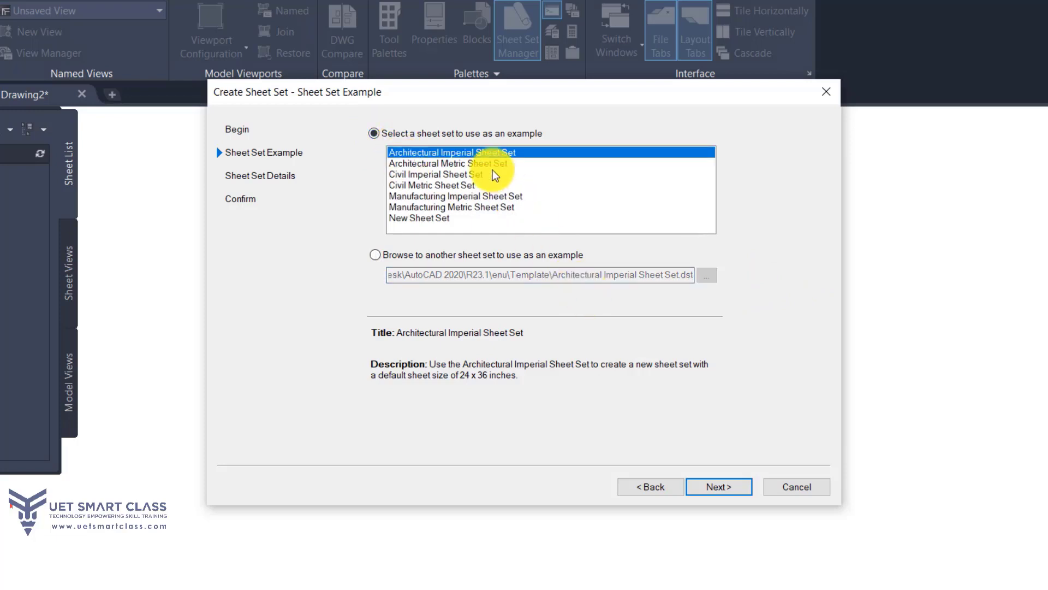
- Proceed to the sheet set details and inspect the storage folder of the sheet set data file
click(711, 484)
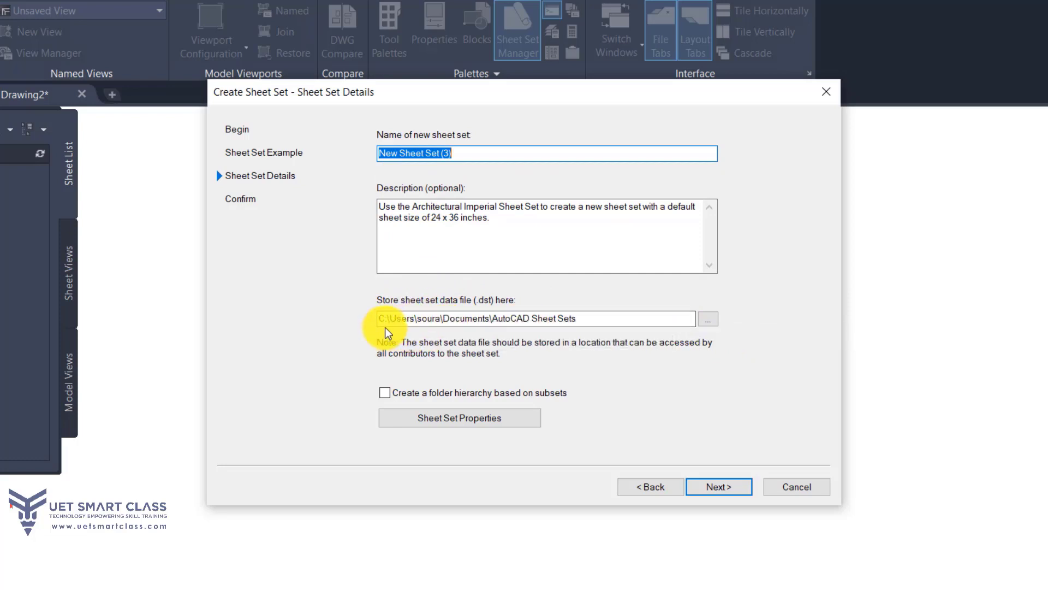
click(710, 321)
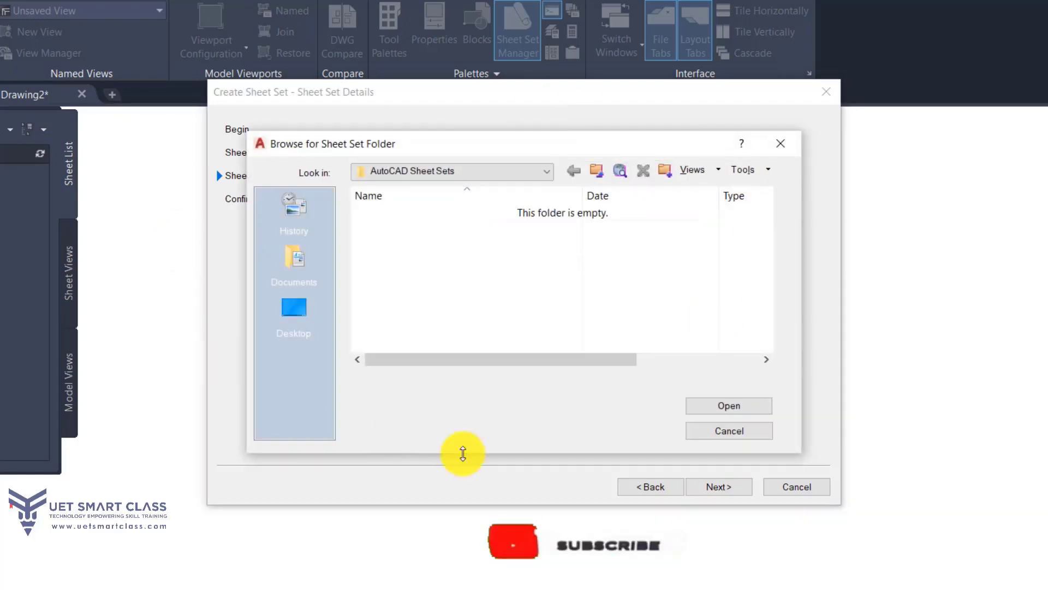
click(721, 430)
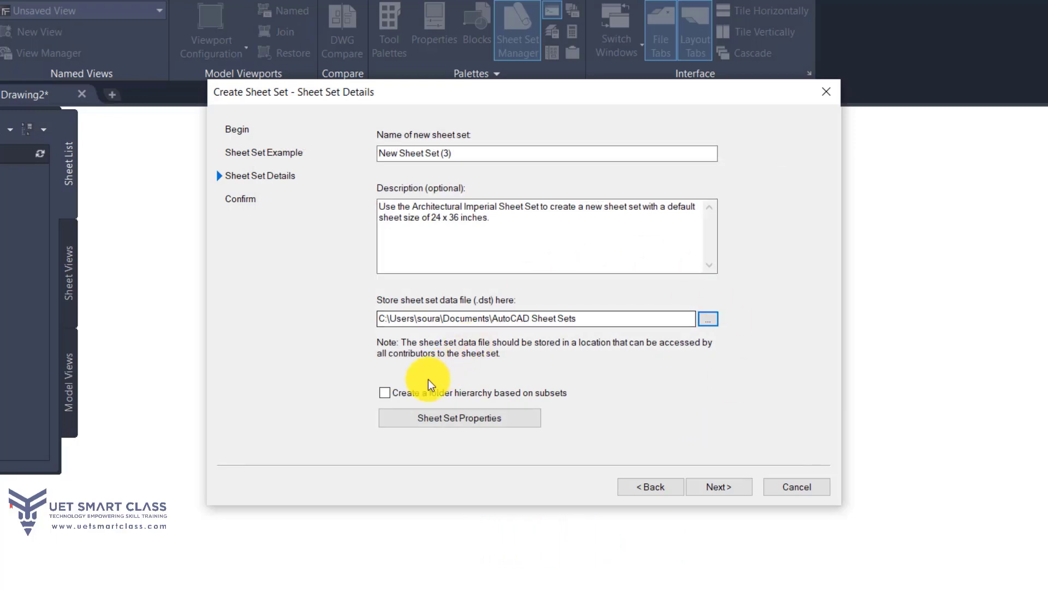
- Review the sheet set properties and the custom properties list, leaving both without saving changes
click(413, 419)
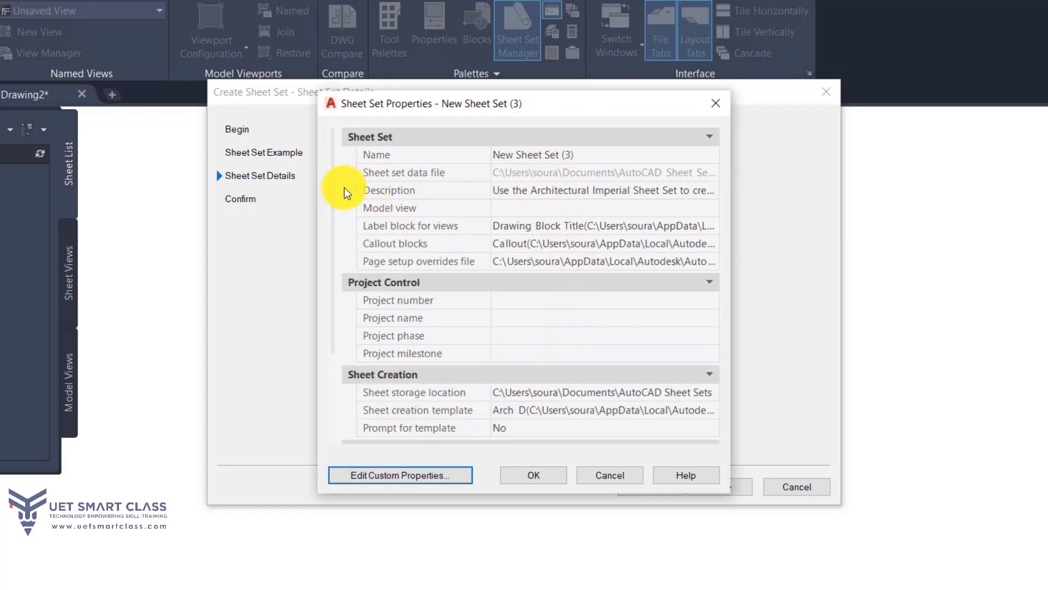
scroll(335, 189, down, 5)
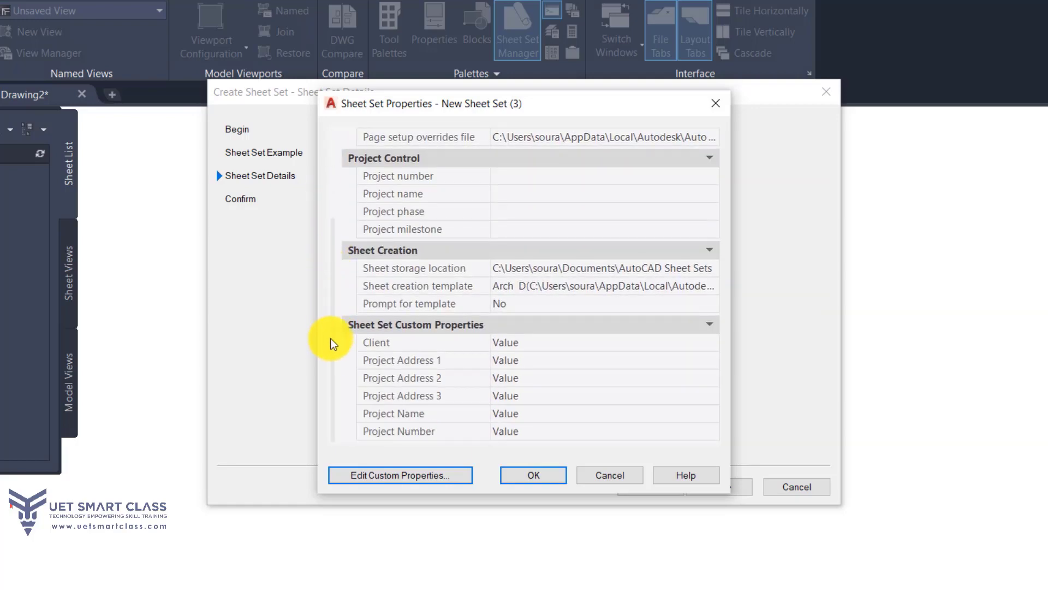
click(513, 342)
click(498, 267)
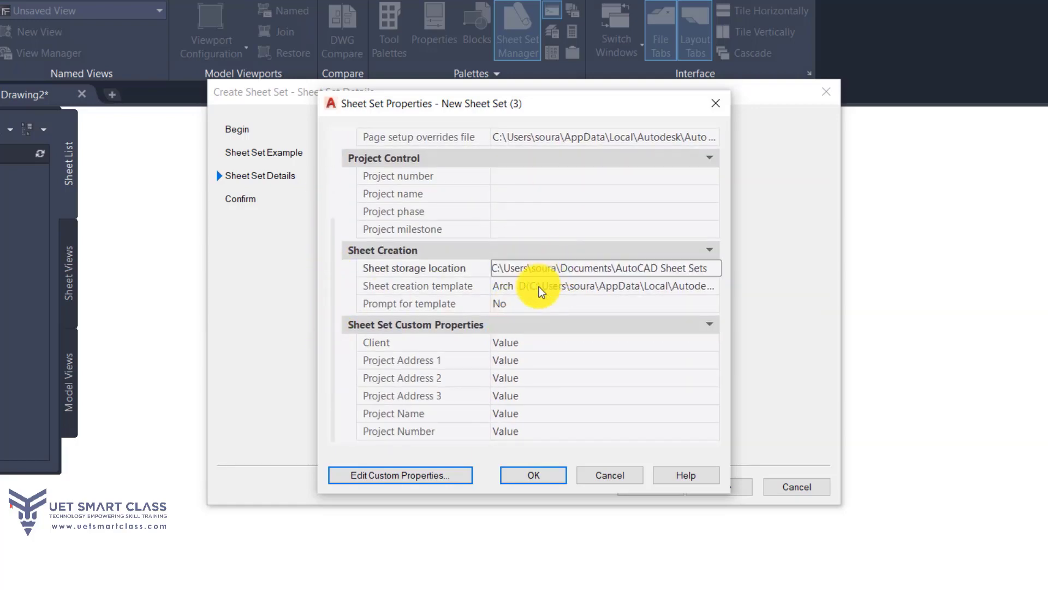
click(403, 476)
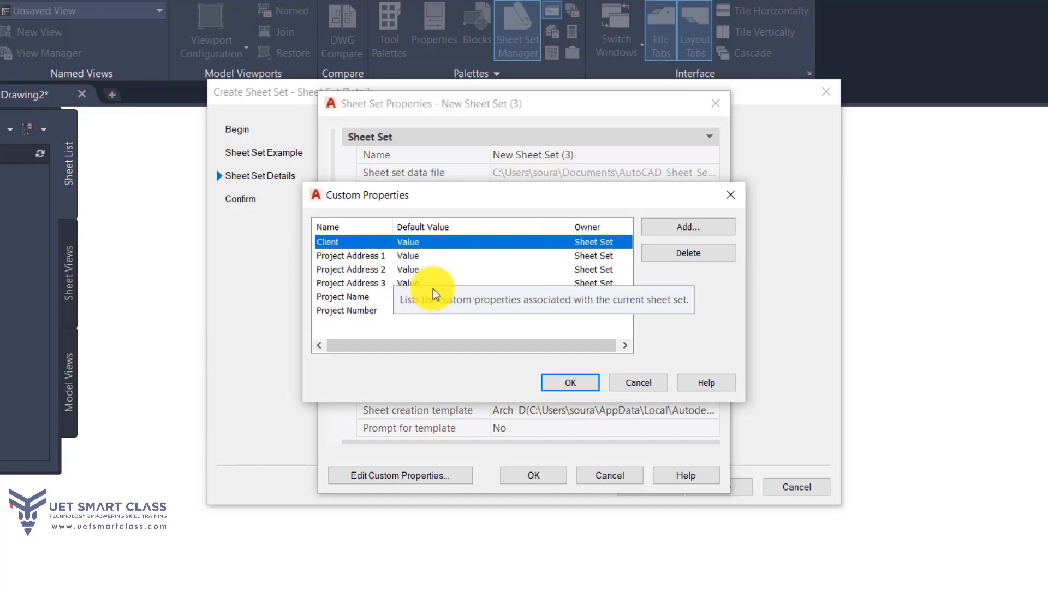
click(643, 382)
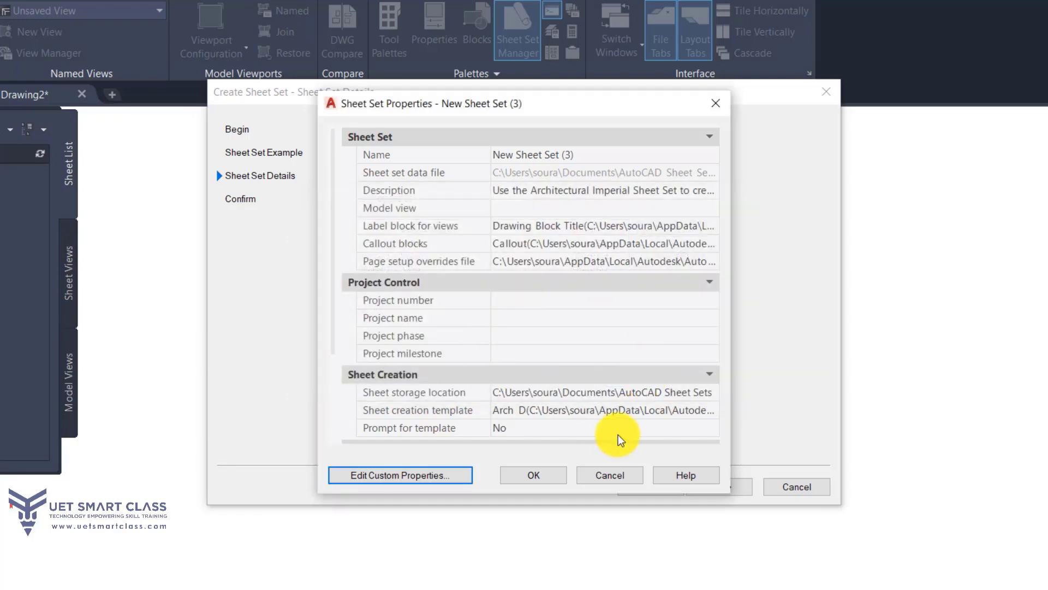
click(612, 475)
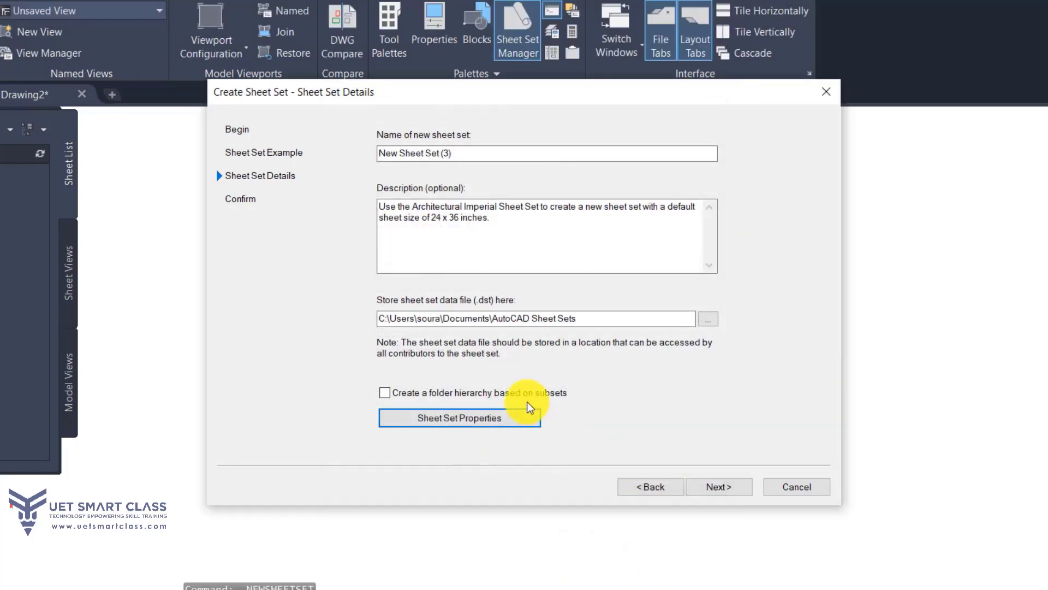
- Accept the default sheet set details and finish creating the sheet set
click(720, 487)
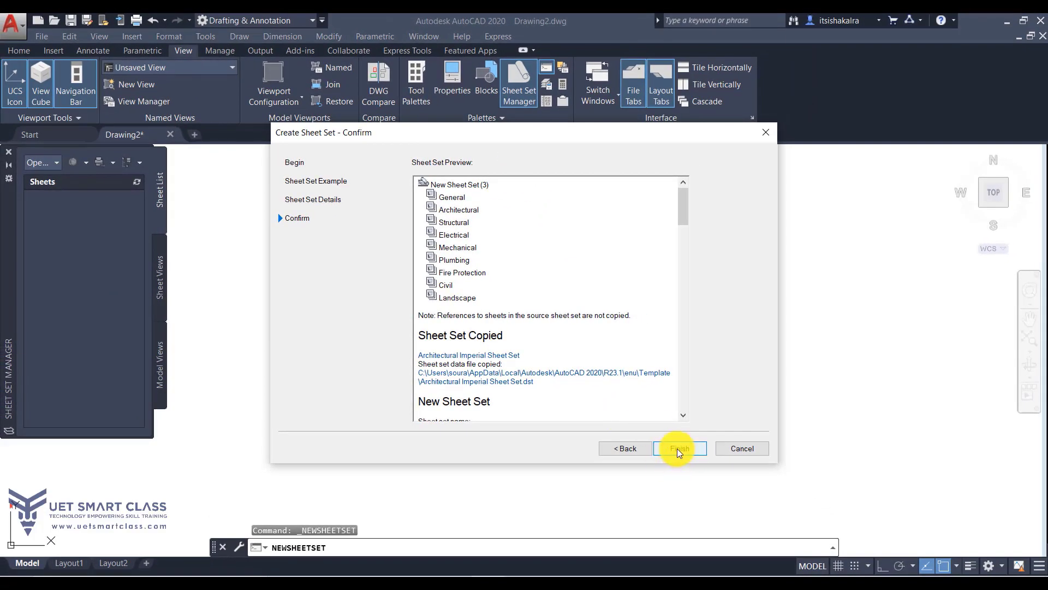
click(679, 448)
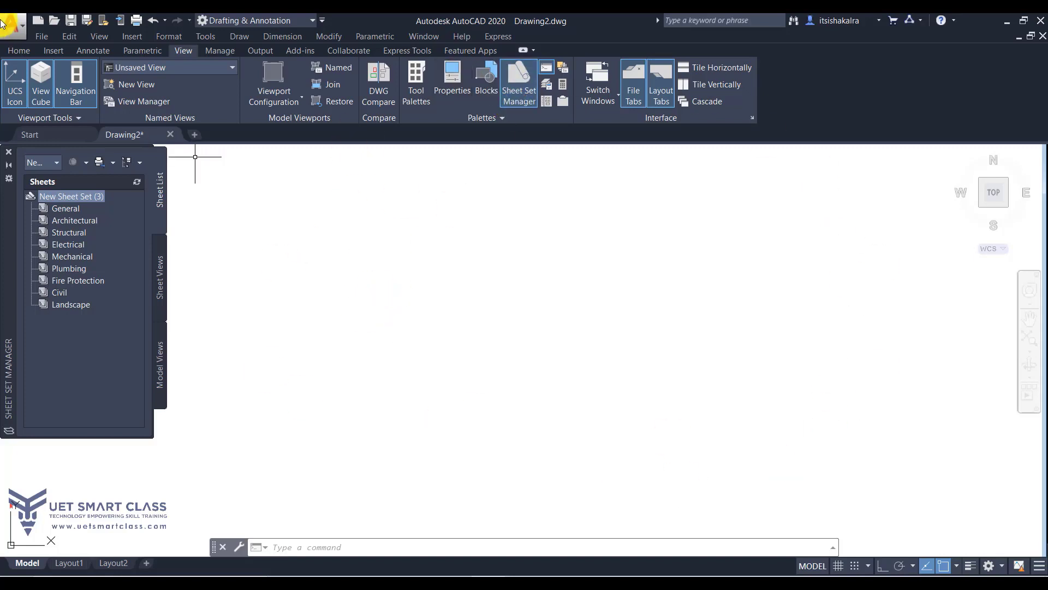
- Start another new sheet set based on existing drawings and review its sheet set properties
click(18, 28)
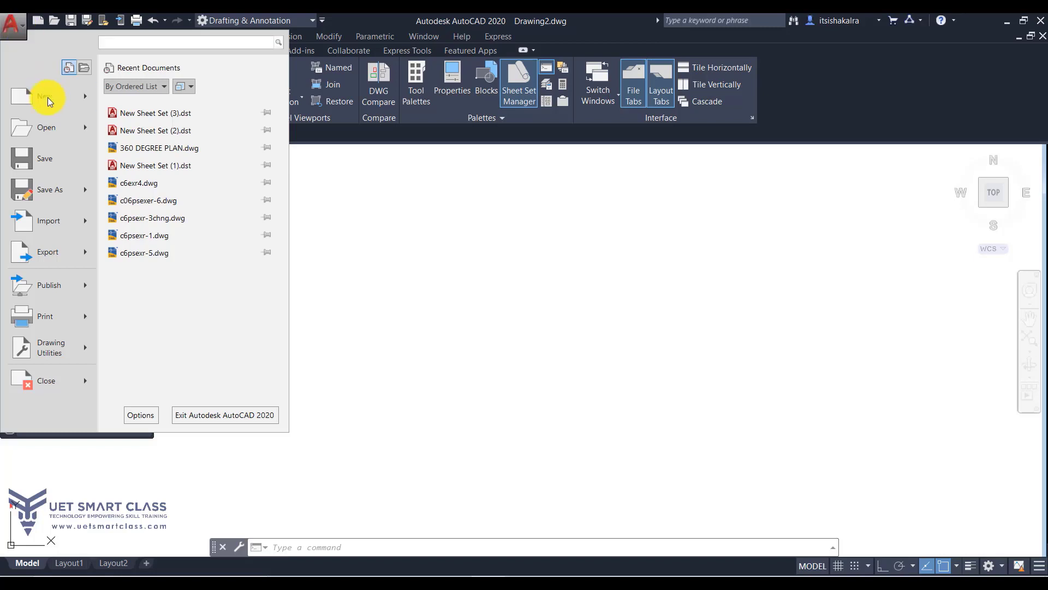
mouse_move(49, 104)
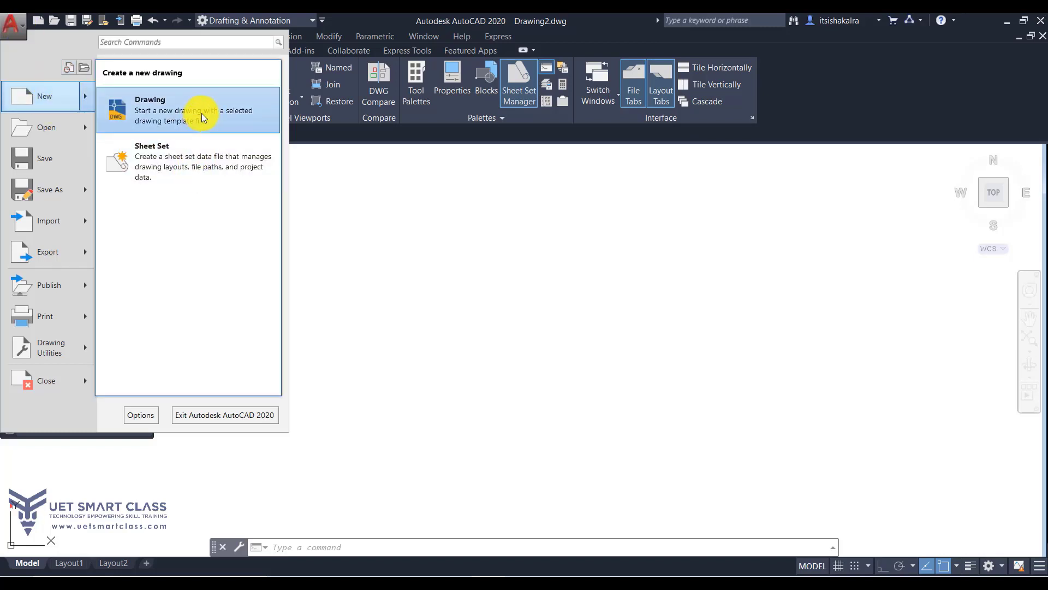
click(182, 152)
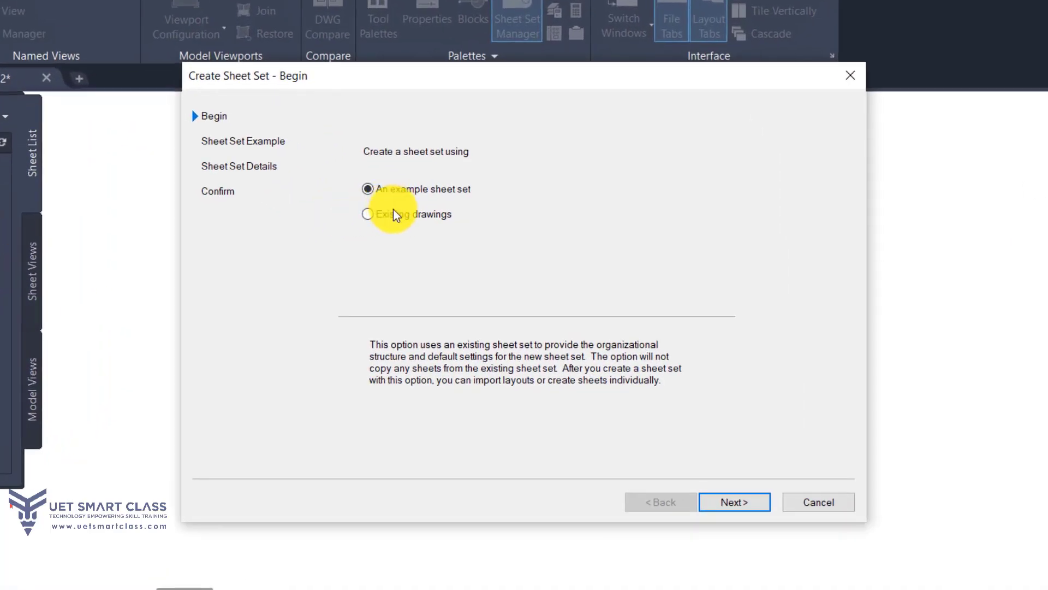
click(426, 239)
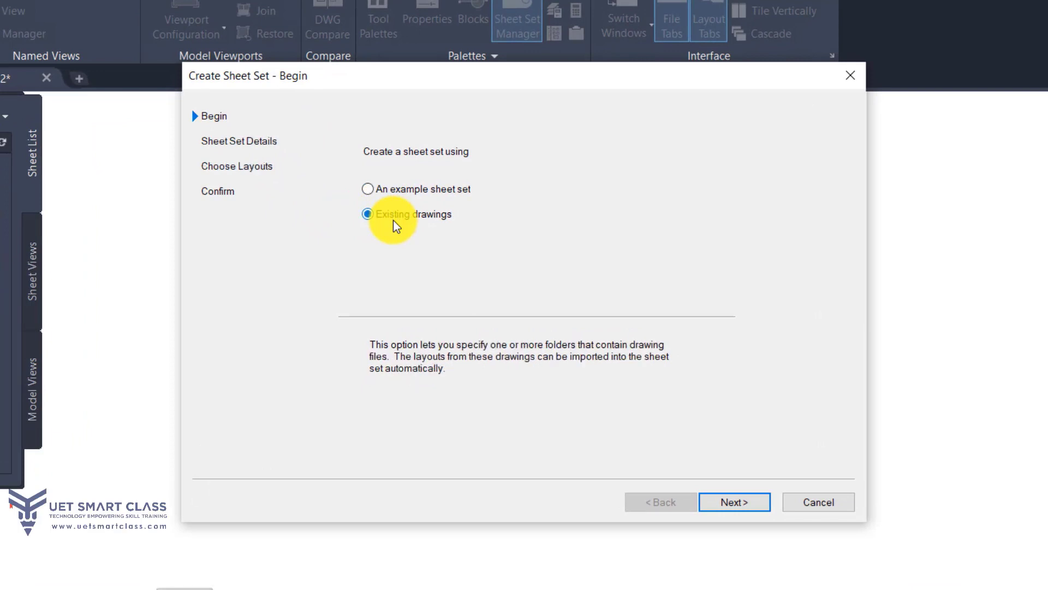
click(732, 505)
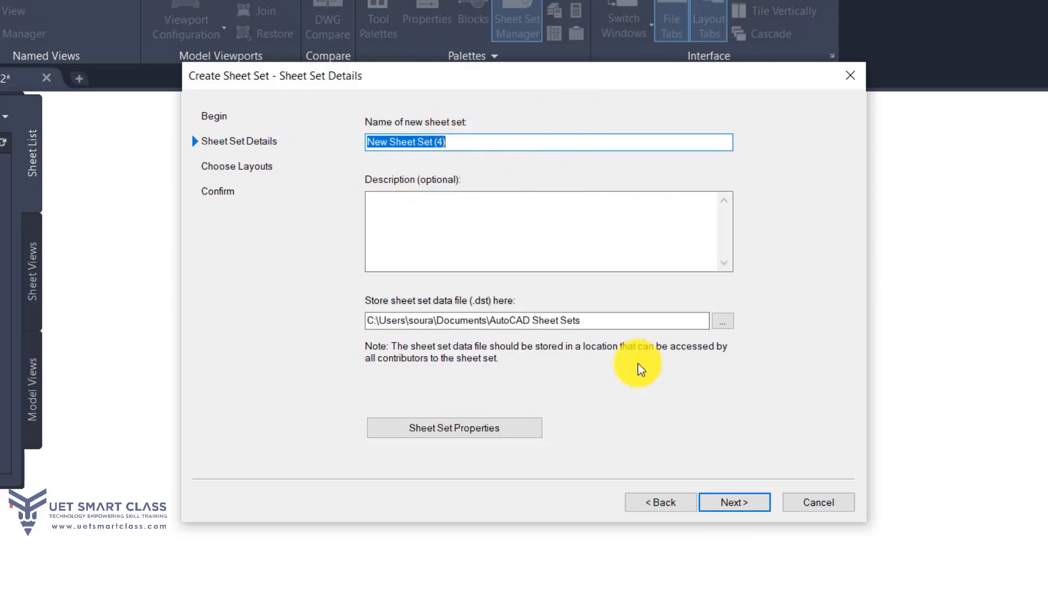
click(399, 427)
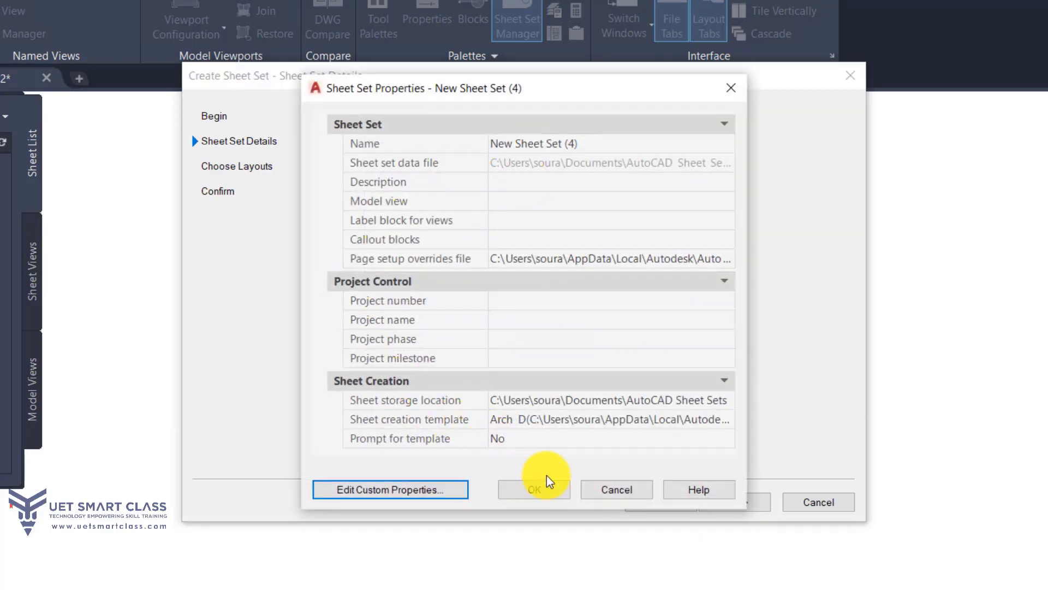
click(597, 493)
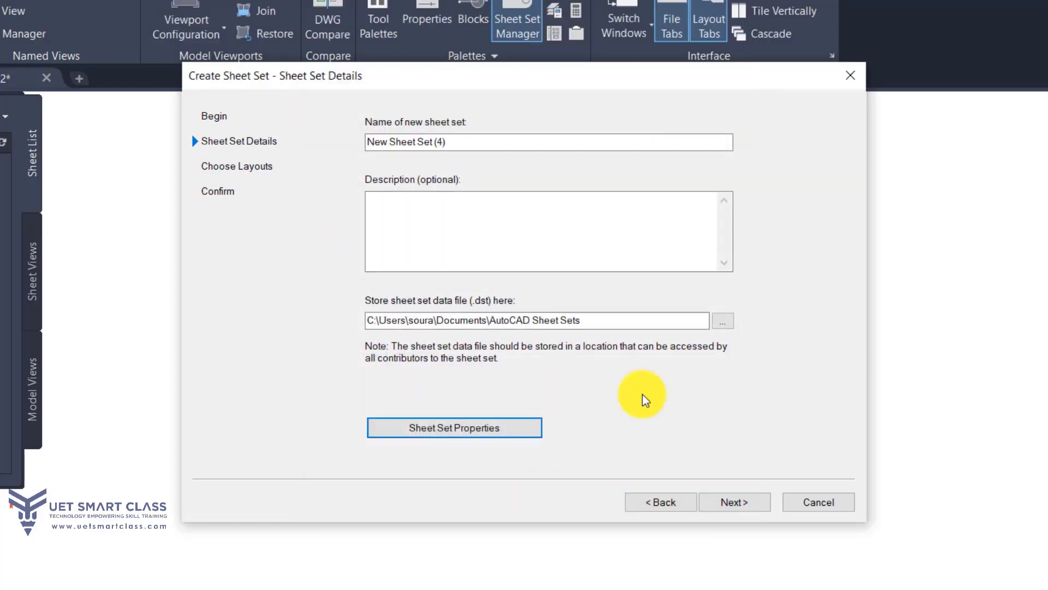
- Accept the sheet set details and add the Babulnath folder as the source of layouts
click(741, 502)
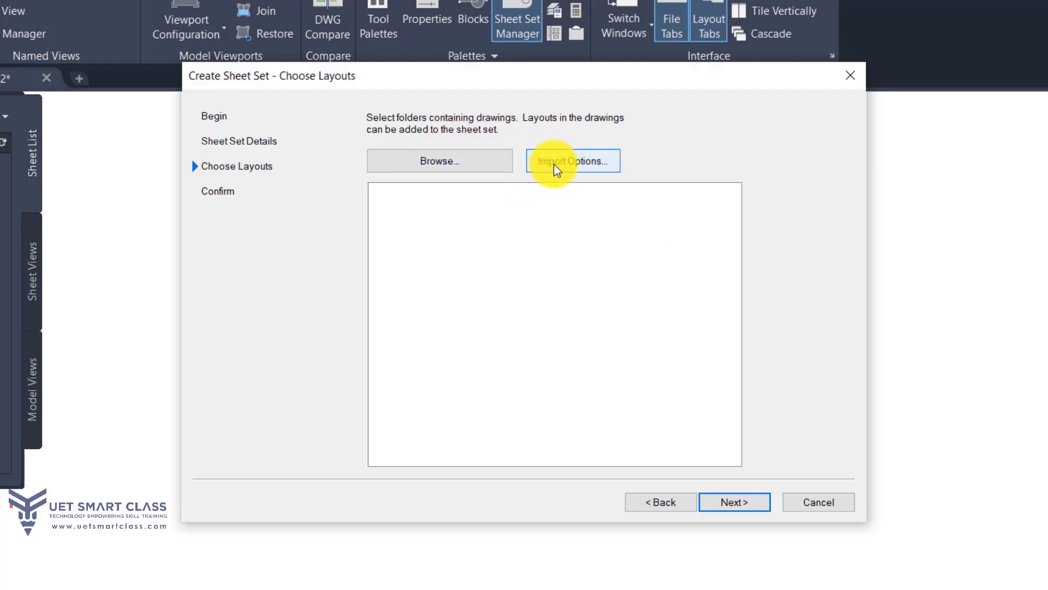
click(429, 160)
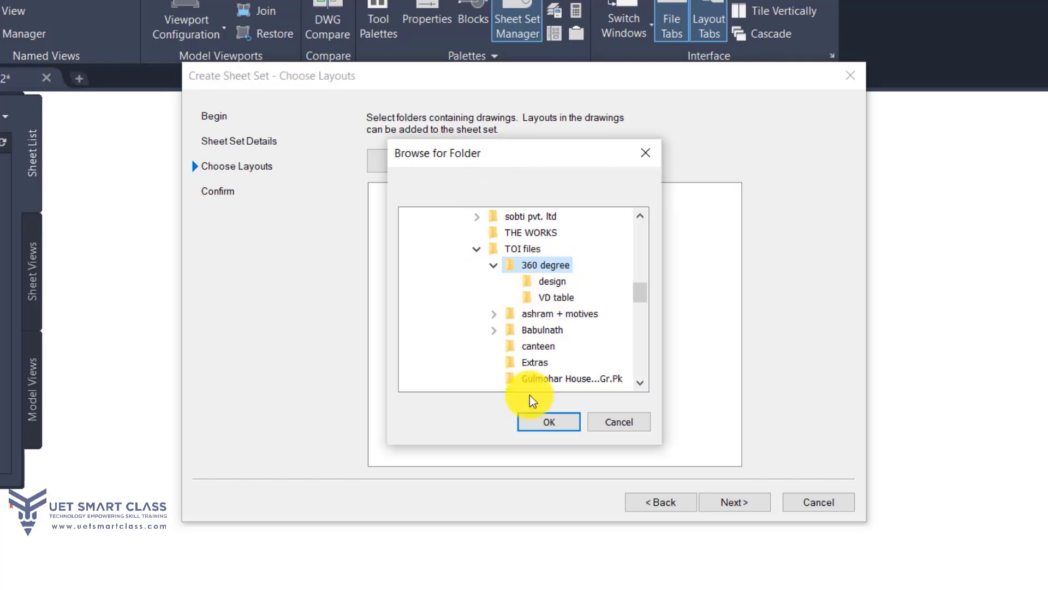
click(540, 330)
click(546, 421)
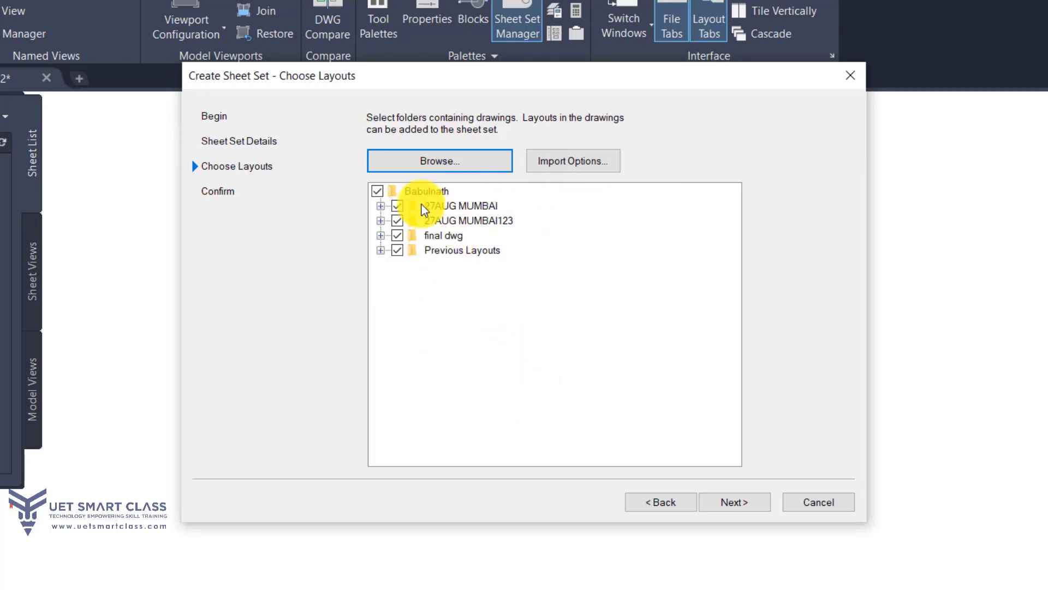
- Expand the 27AUG MUMBAI, final dwg and Previous Layouts folders to examine the drawings they contain
click(380, 207)
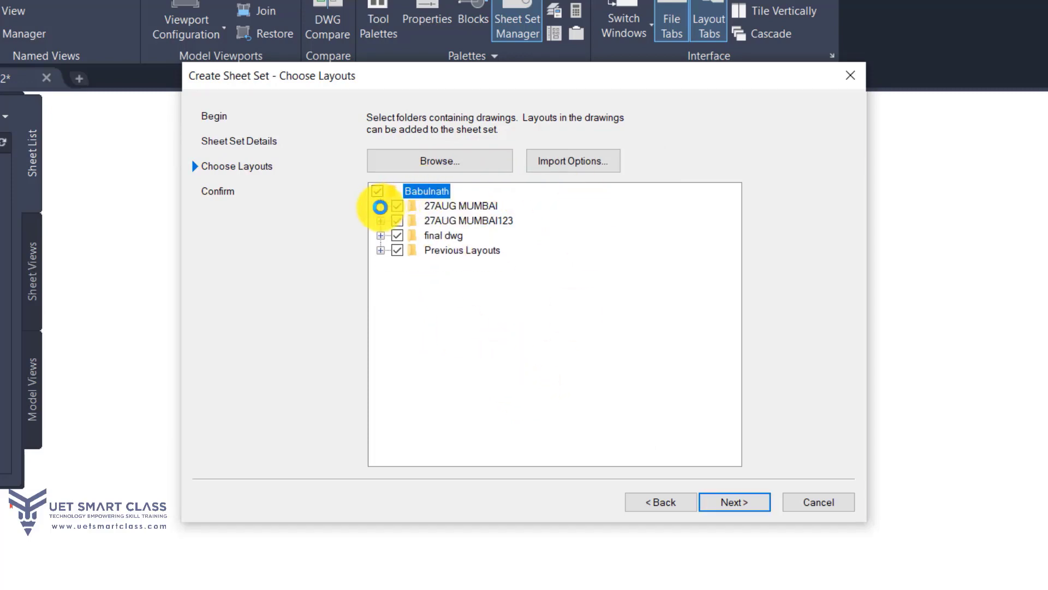
click(381, 235)
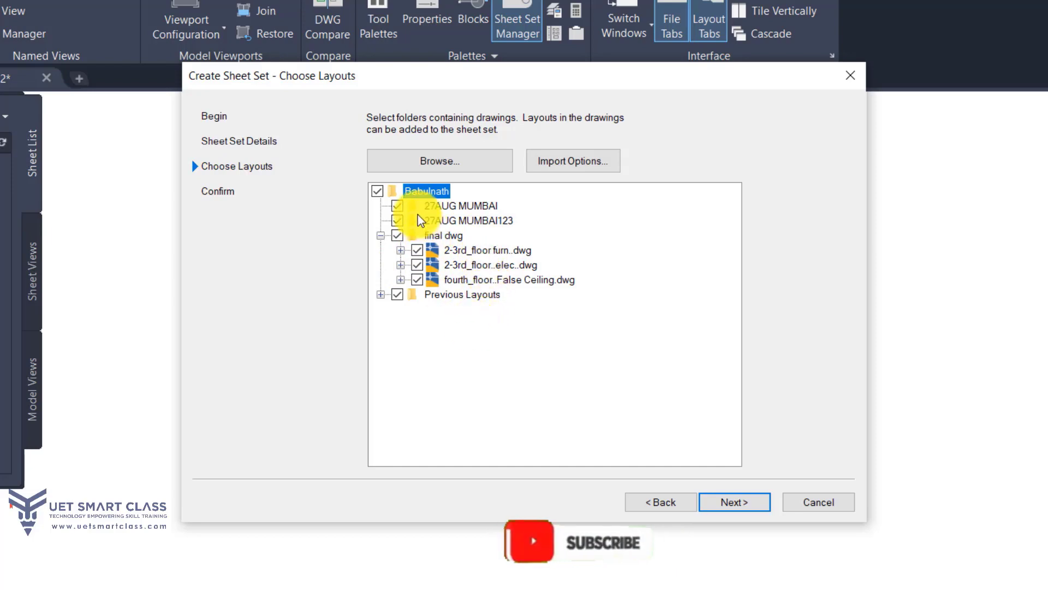
click(382, 295)
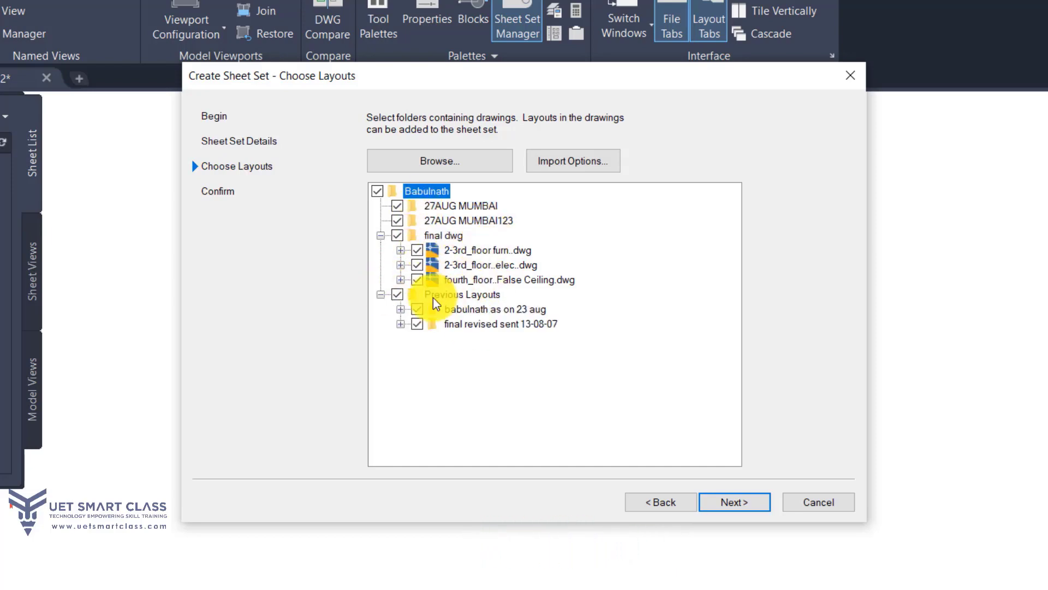
- Keep all listed folders and drawings of the Babulnath folder included and finish creating the sheet set
click(402, 327)
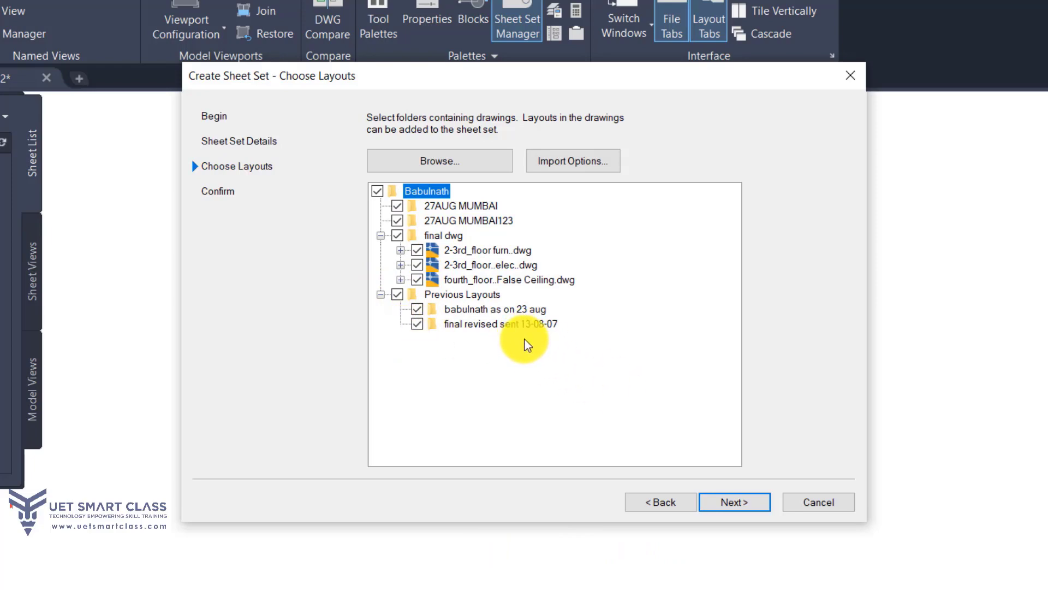
click(734, 501)
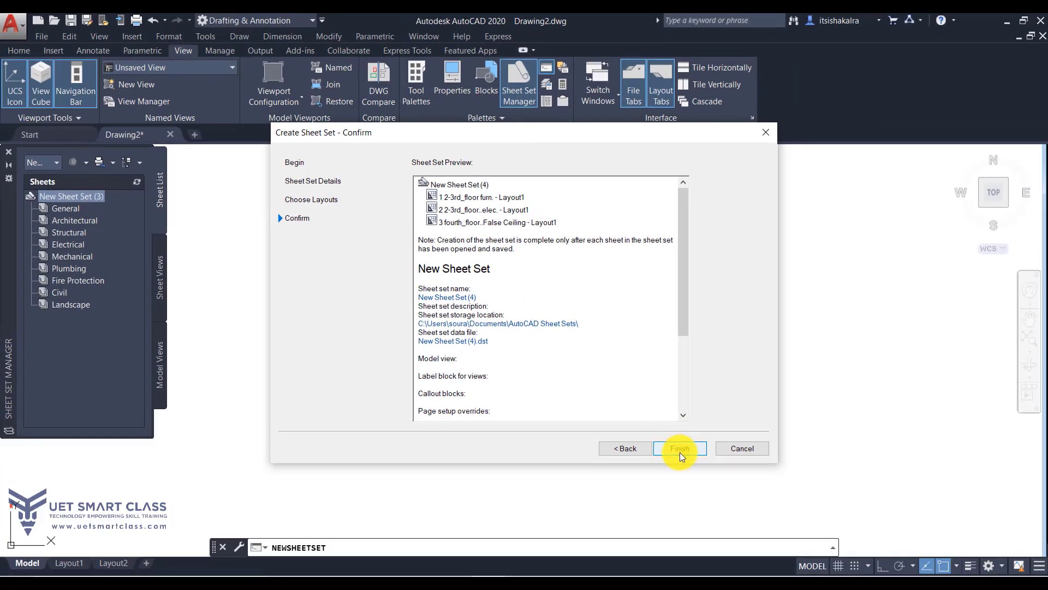
click(724, 492)
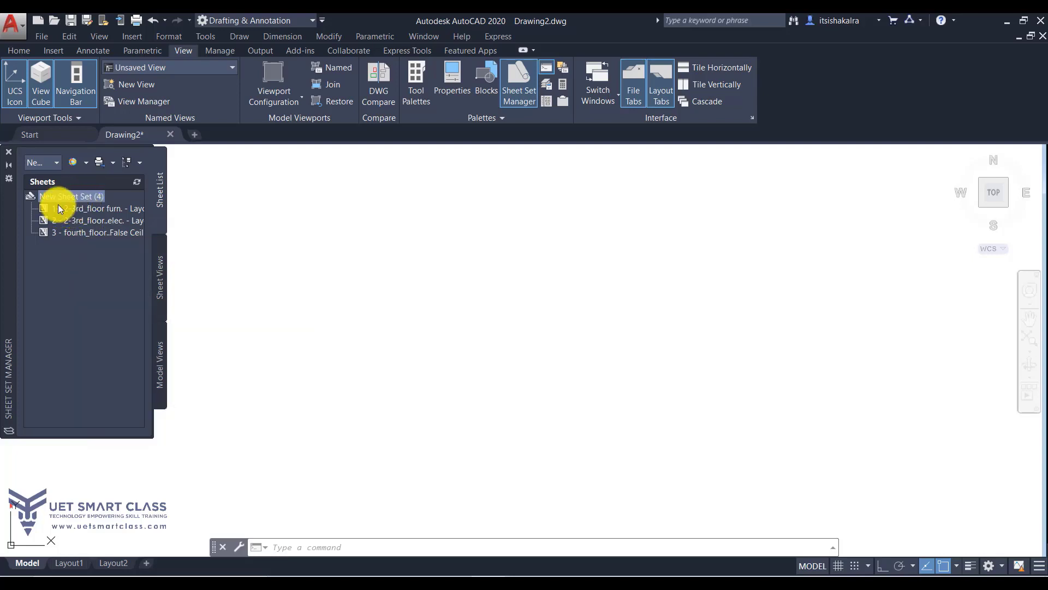
- Display the Preview/Details pane and review the details of the 2-3rd_floor furn. and 2-3rd_floor..elec. sheets
click(73, 208)
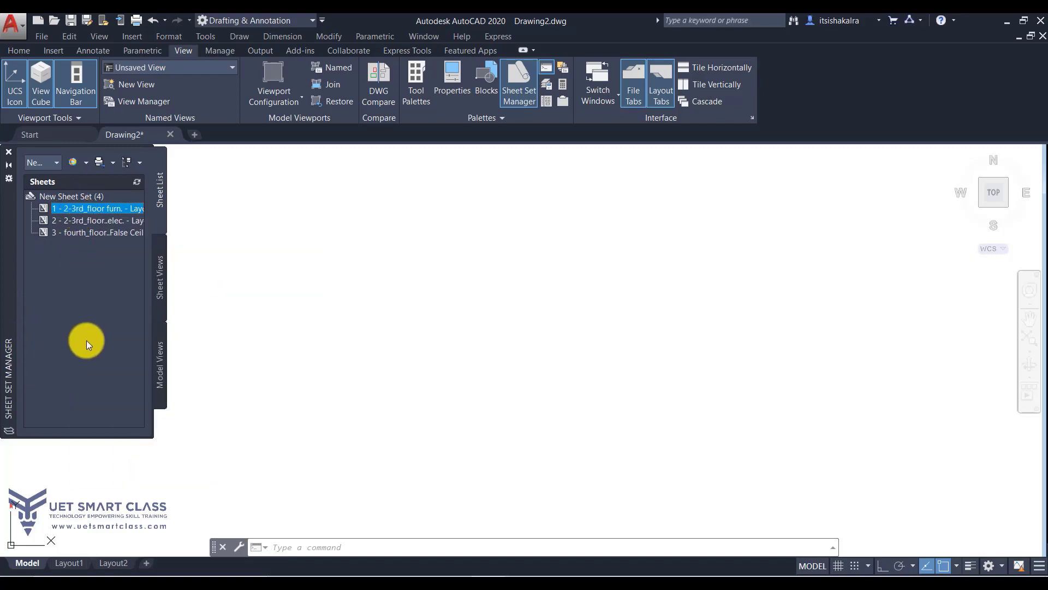
right_click(86, 344)
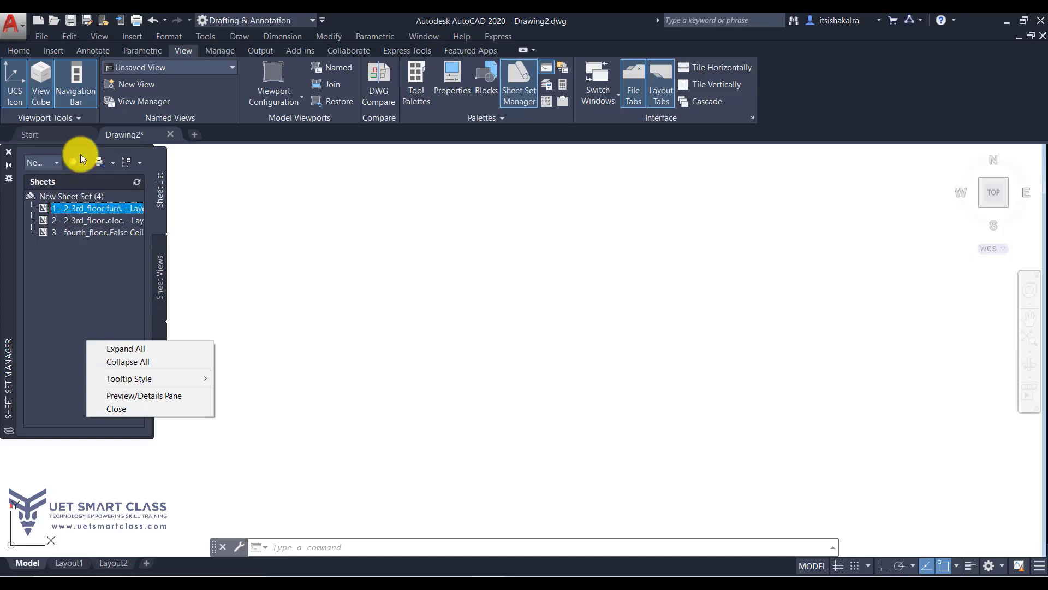
click(137, 398)
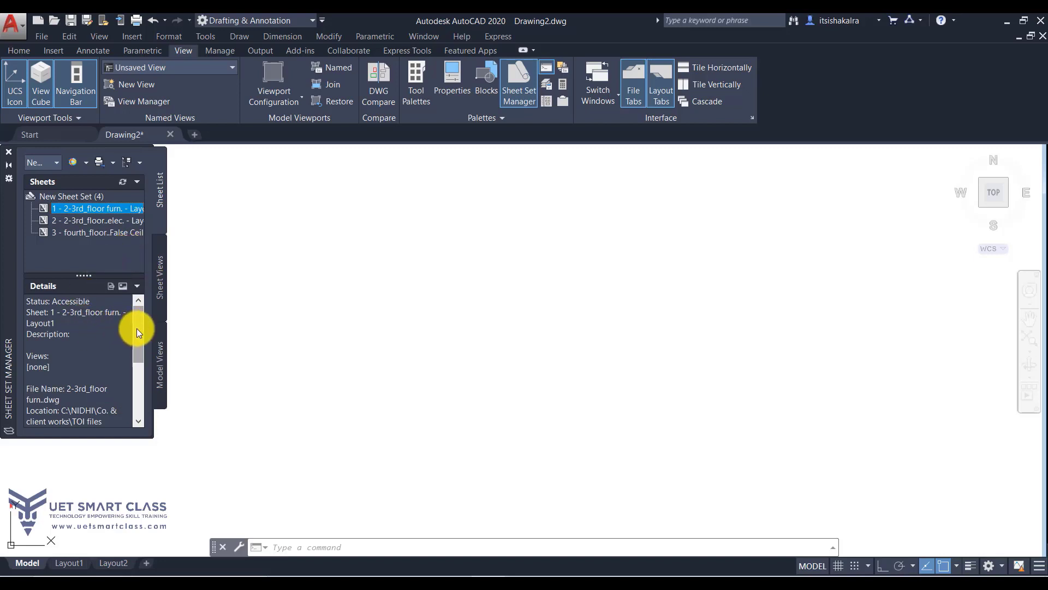
drag(134, 329, 141, 306)
click(79, 220)
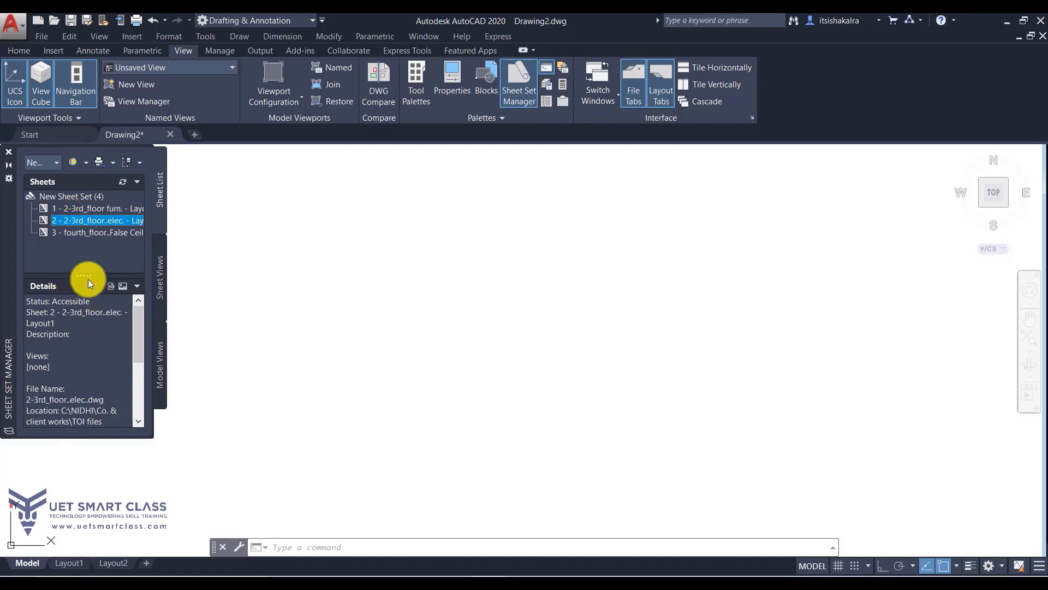
- Switch the sheet information from details to preview and examine the previews of the furniture, electrical and false ceiling sheets
drag(89, 282, 87, 274)
click(122, 277)
click(111, 277)
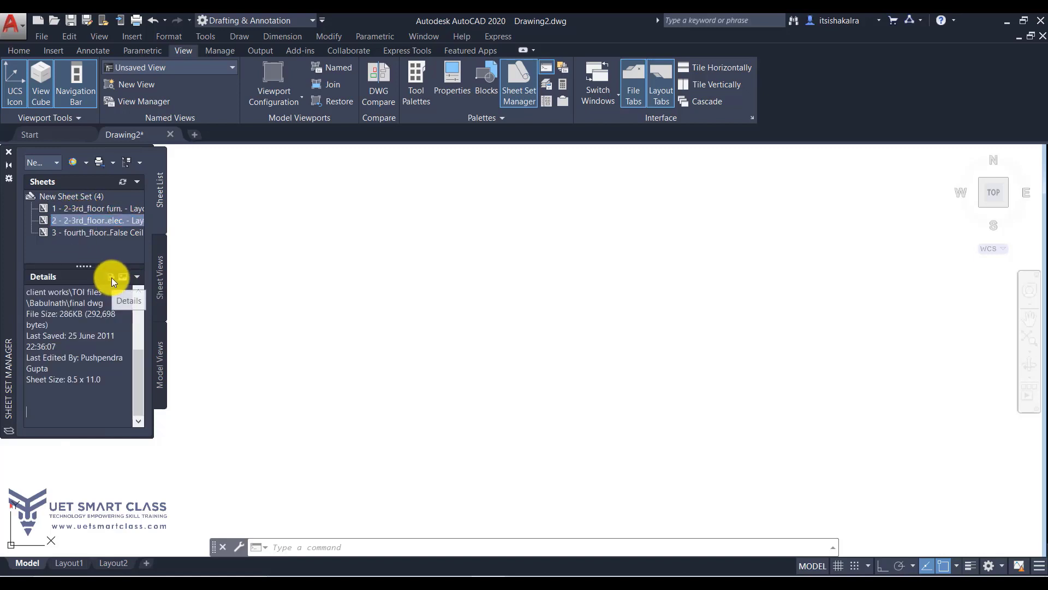
click(123, 277)
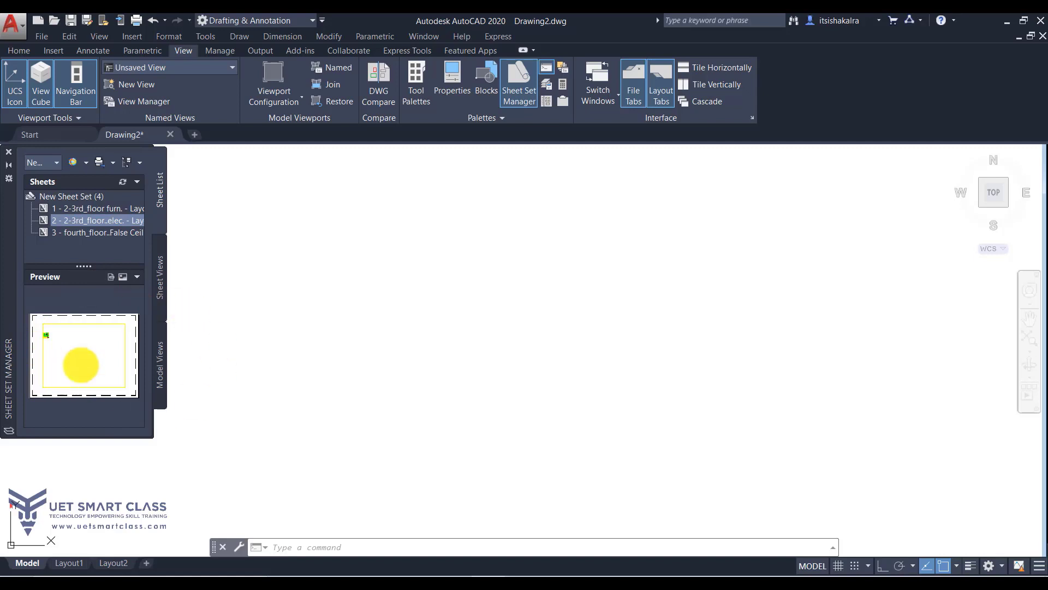
click(64, 208)
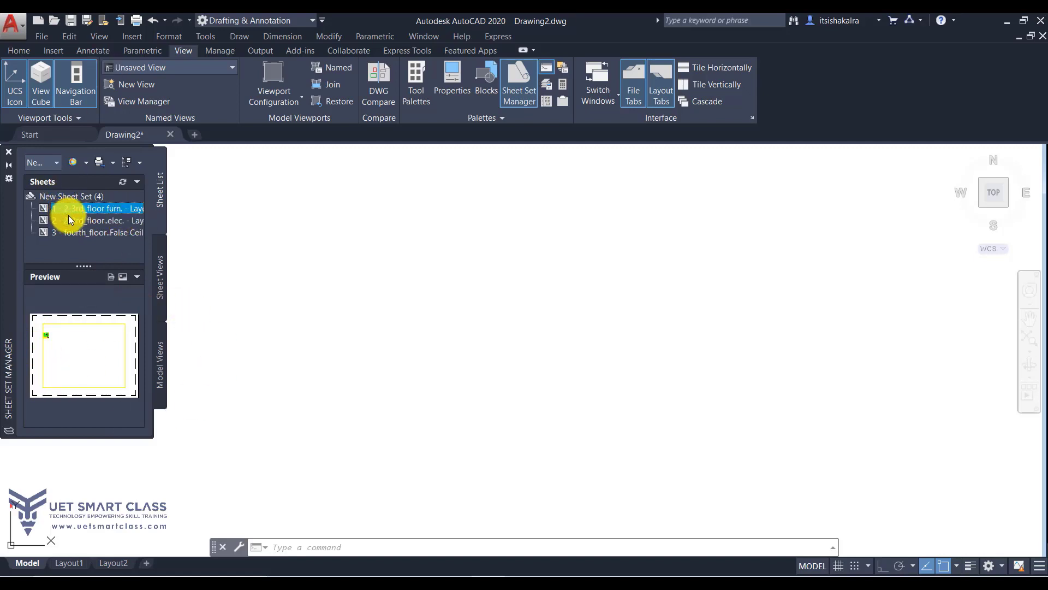
click(70, 220)
click(74, 233)
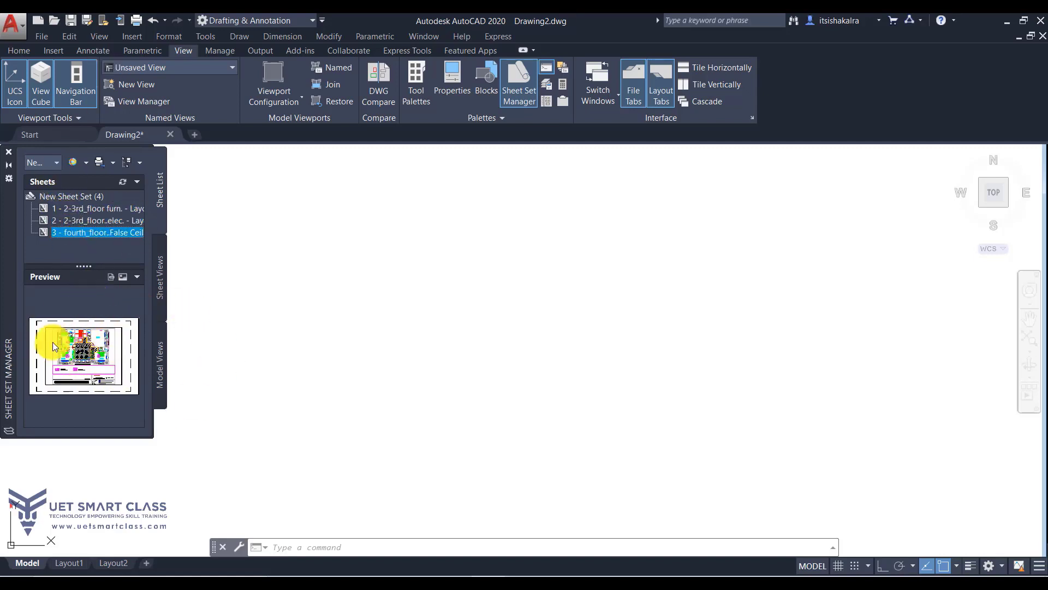
right_click(67, 198)
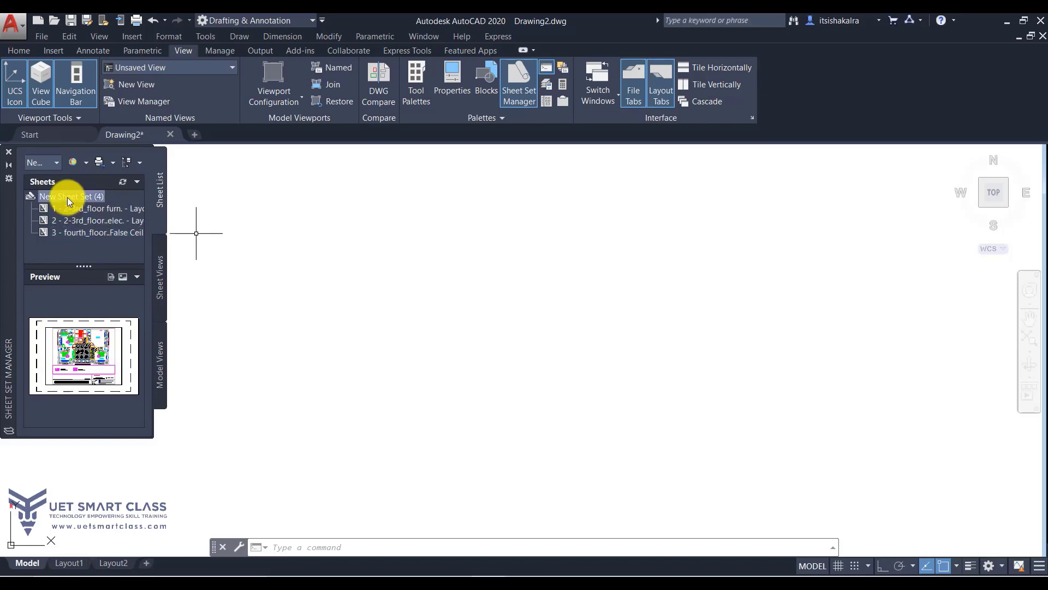
click(59, 195)
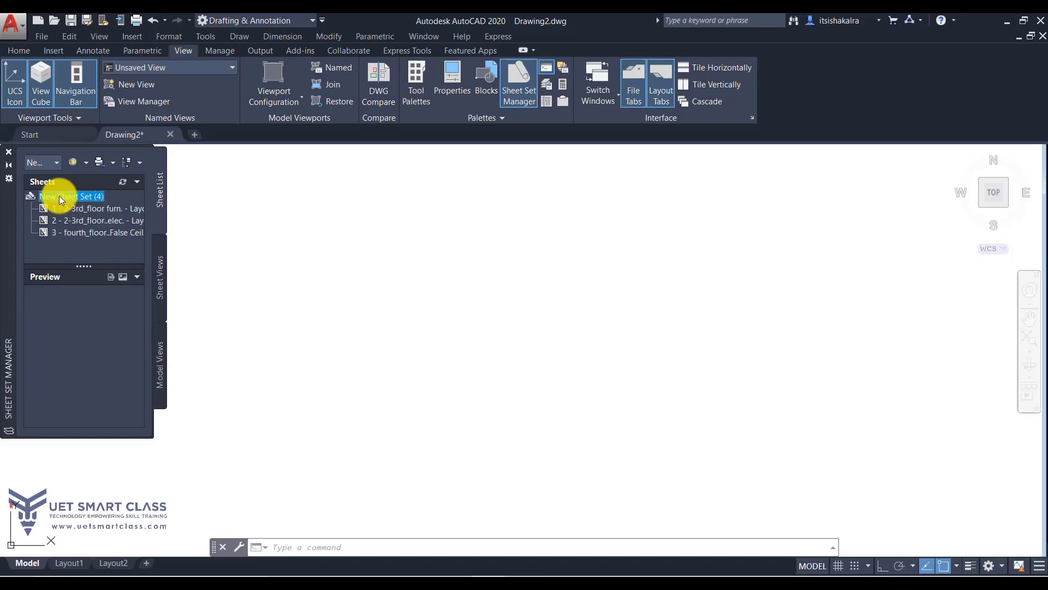
right_click(59, 196)
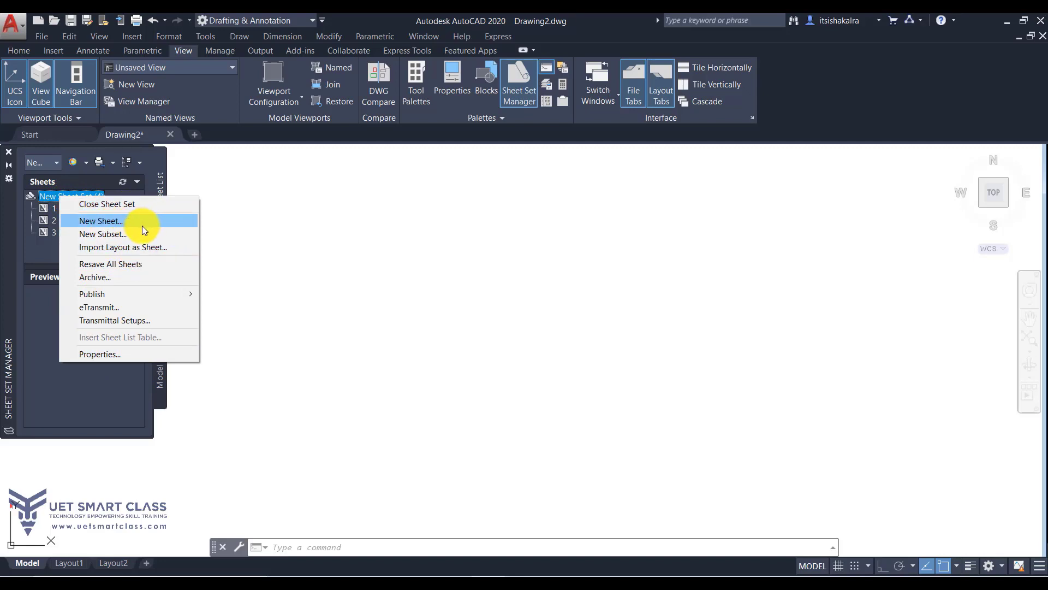
click(246, 257)
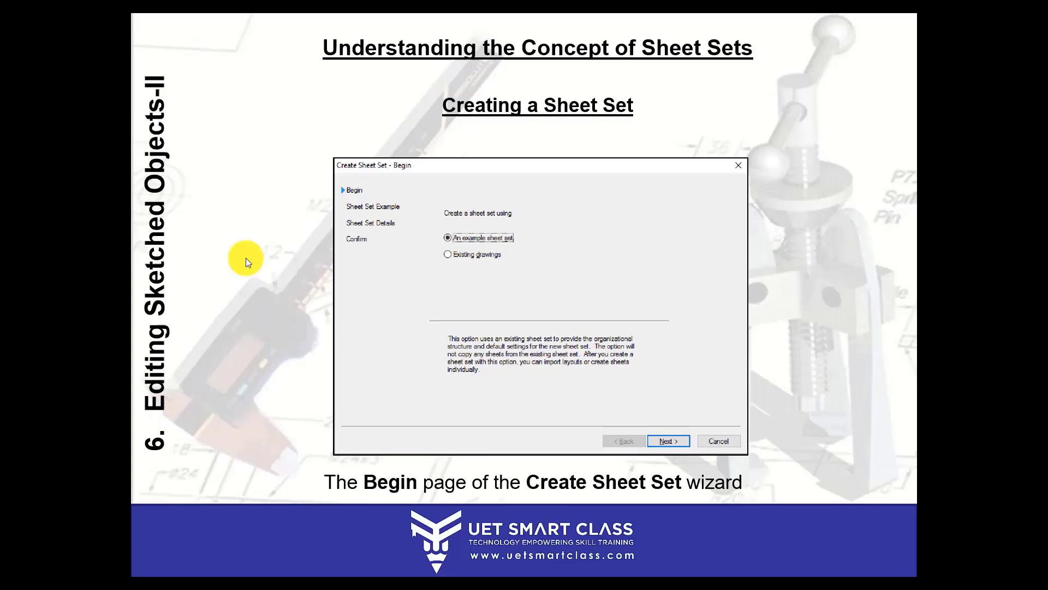
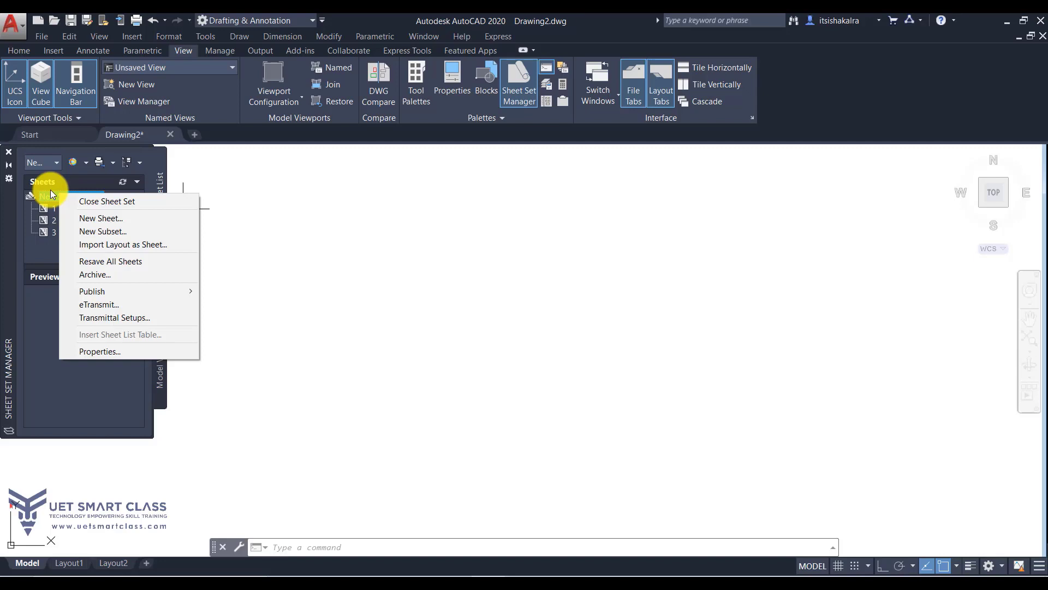
- Start a new subset in New Sheet Set (4), keeping the default name, and set Create Folder Hierarchy to Yes
click(53, 199)
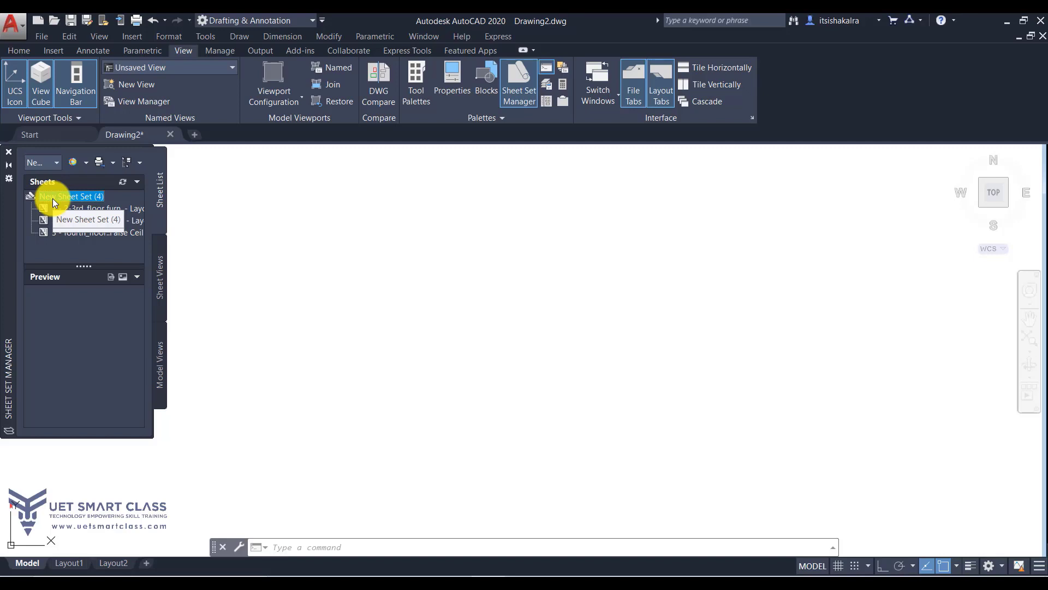
right_click(85, 198)
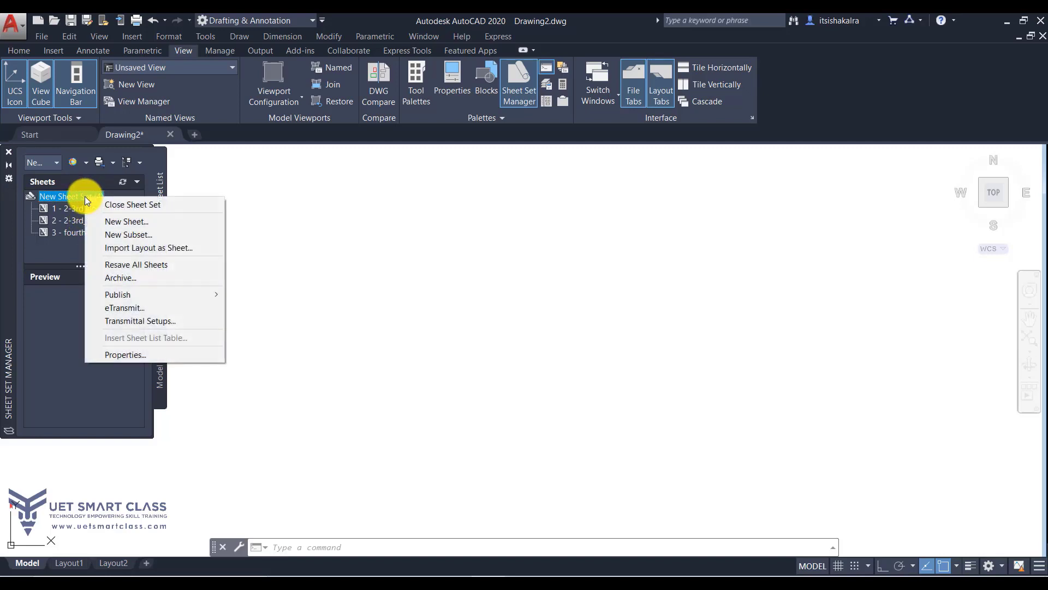
click(104, 234)
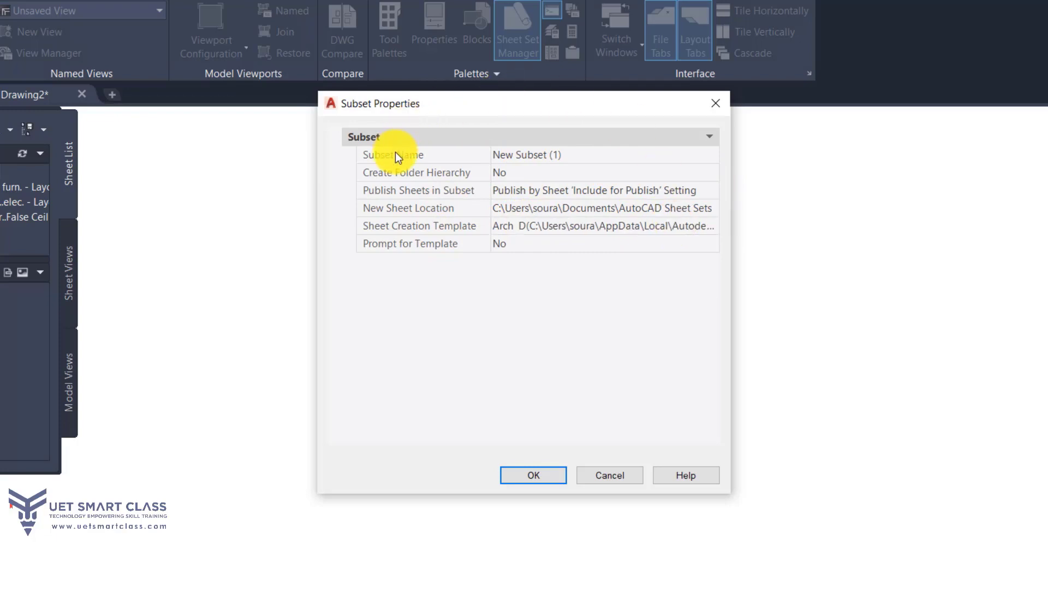
click(520, 156)
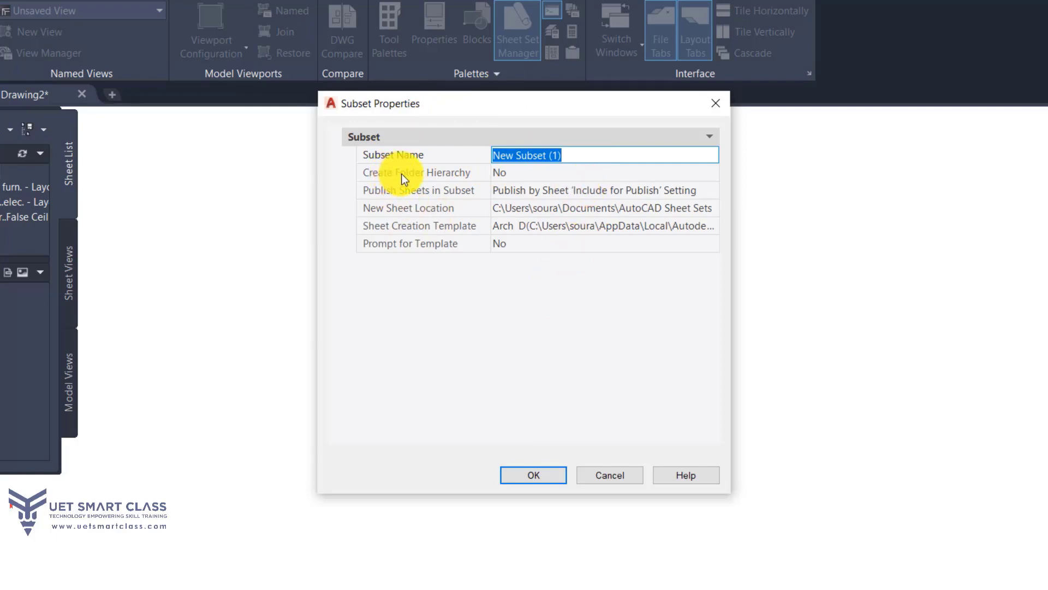
click(510, 175)
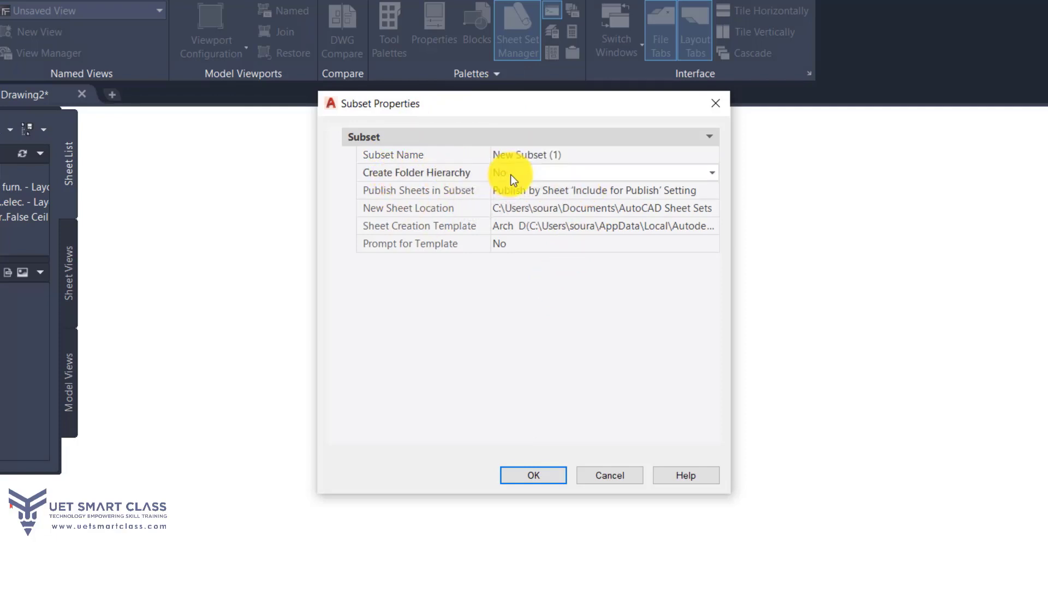
click(510, 174)
click(510, 187)
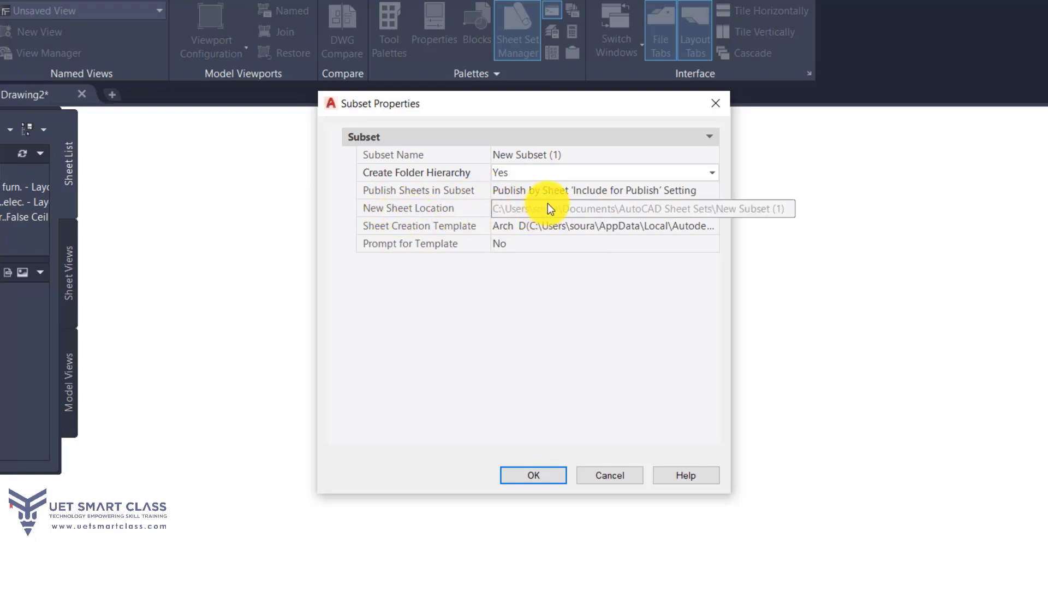
- Set Prompt for Template to Yes for the subset and confirm its creation
click(513, 210)
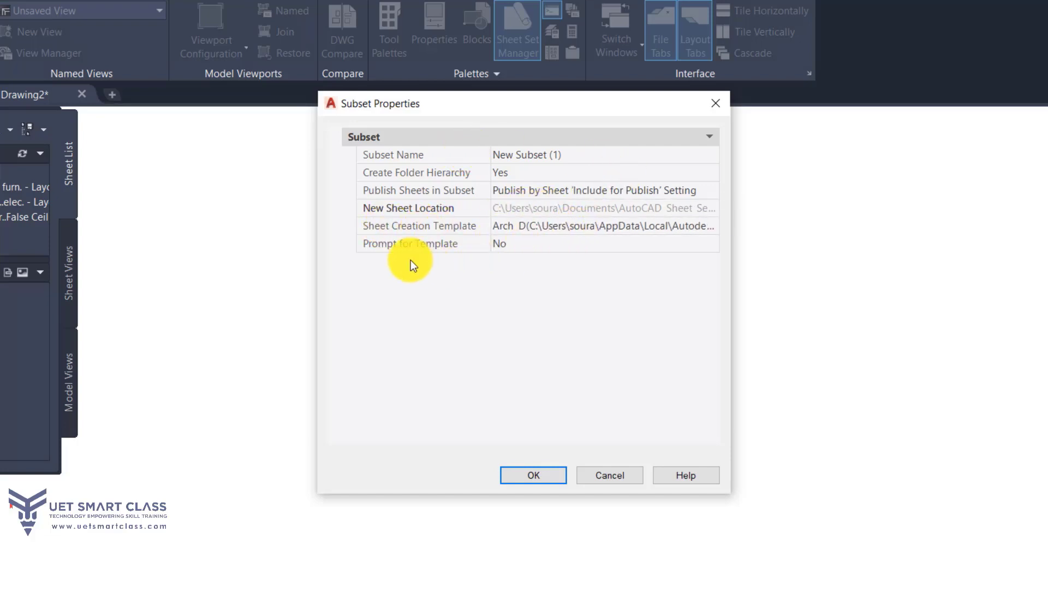
click(523, 242)
click(521, 249)
click(511, 254)
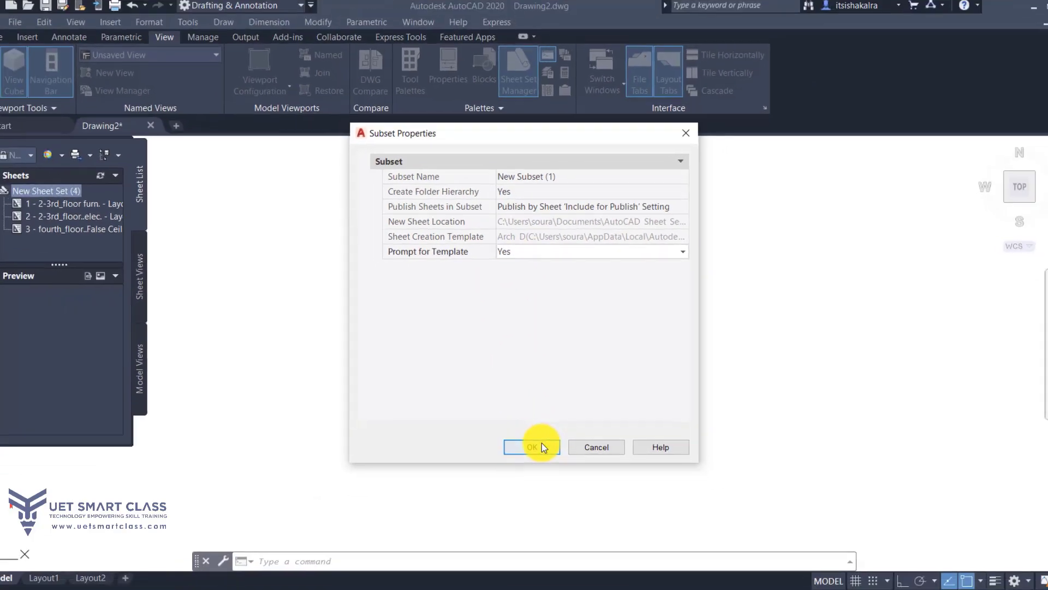
click(543, 474)
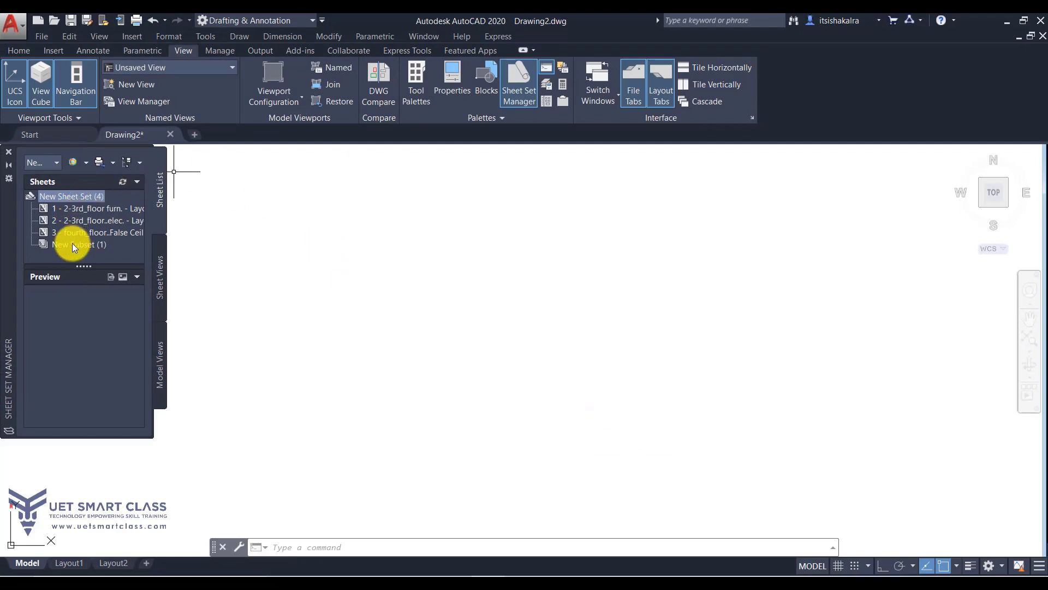
click(72, 246)
right_click(71, 245)
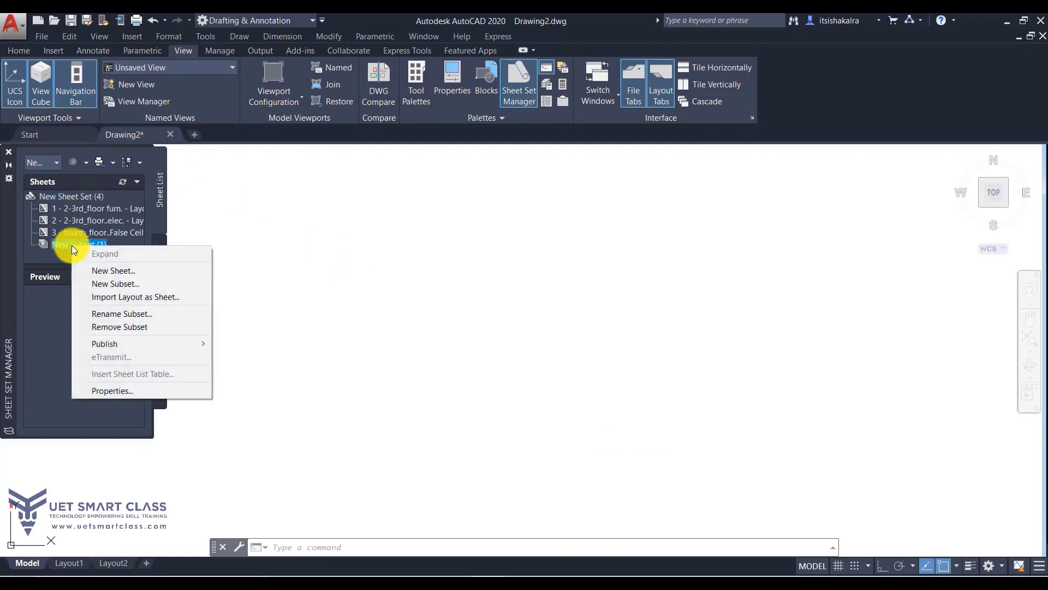
key(Escape)
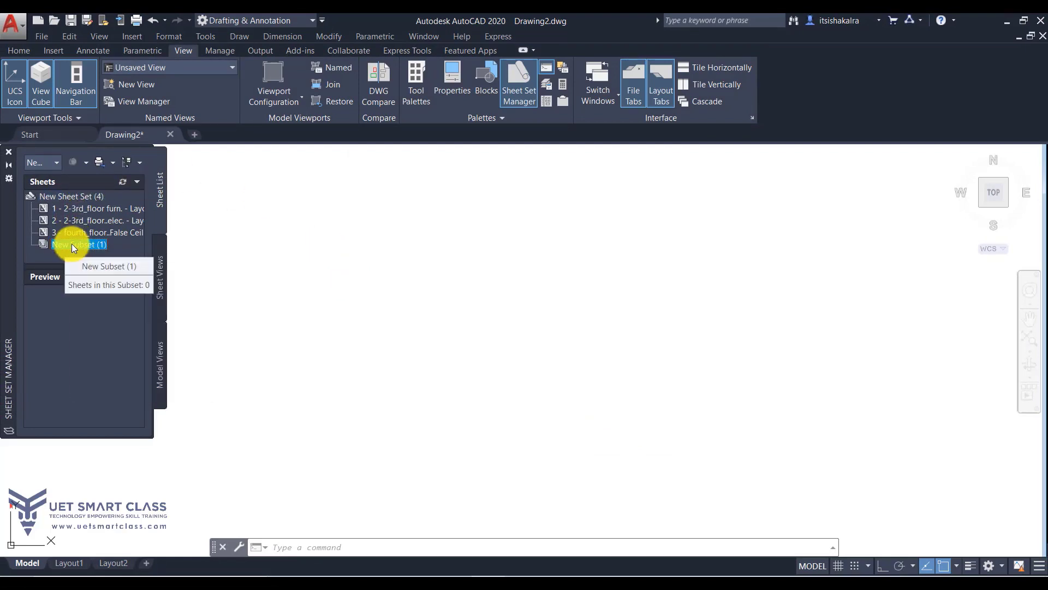
- Open the New Sheet settings for New Sheet Set (4) to inspect them, and cancel without creating a sheet
right_click(68, 199)
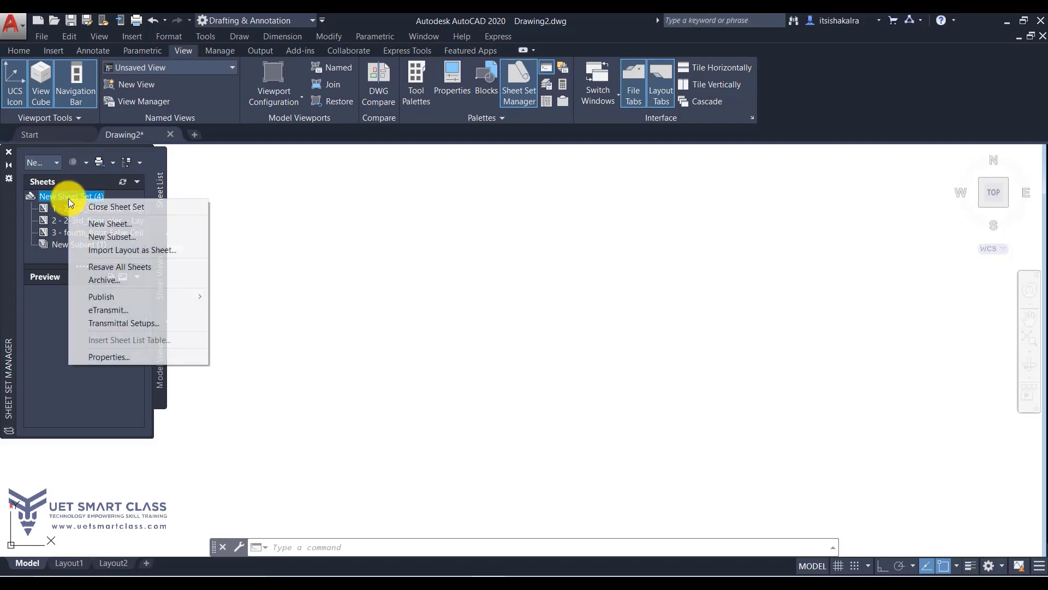
click(96, 222)
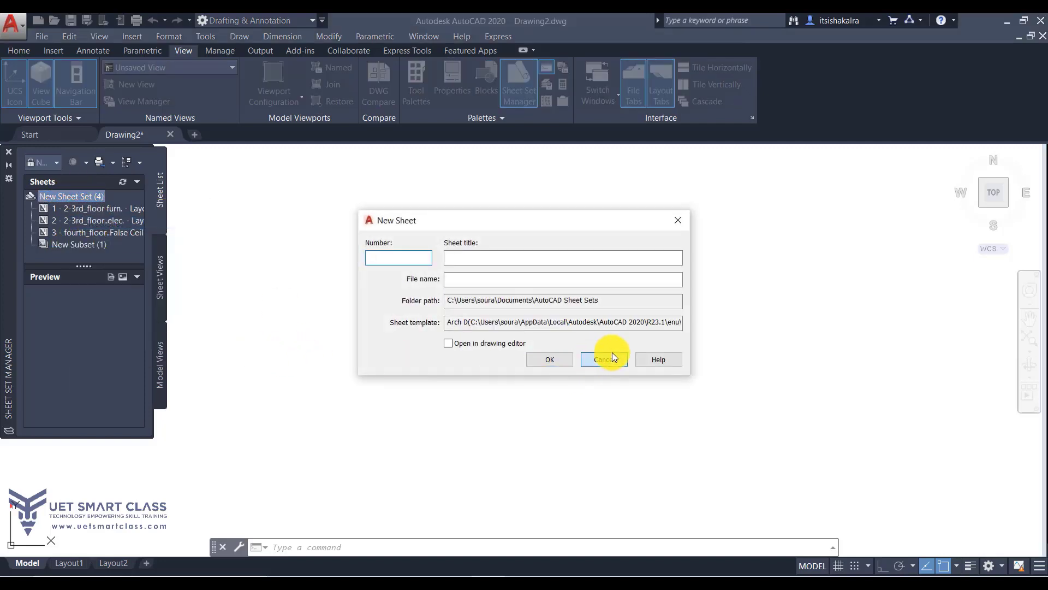
click(611, 352)
- Start a new sheet in New Subset (1) to inspect its sheet template selection, and cancel it
click(62, 244)
right_click(62, 244)
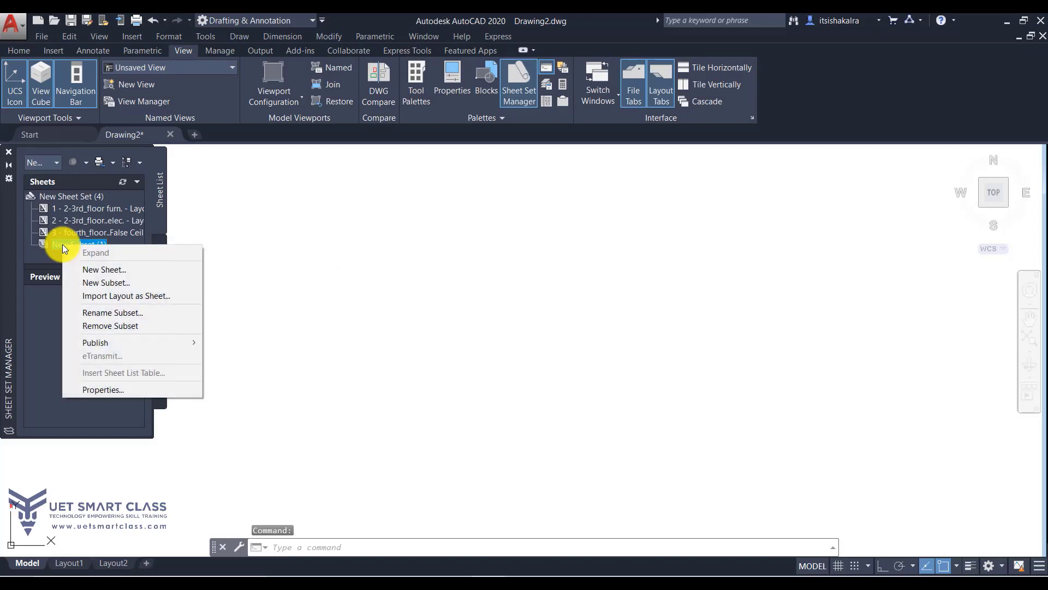
click(83, 267)
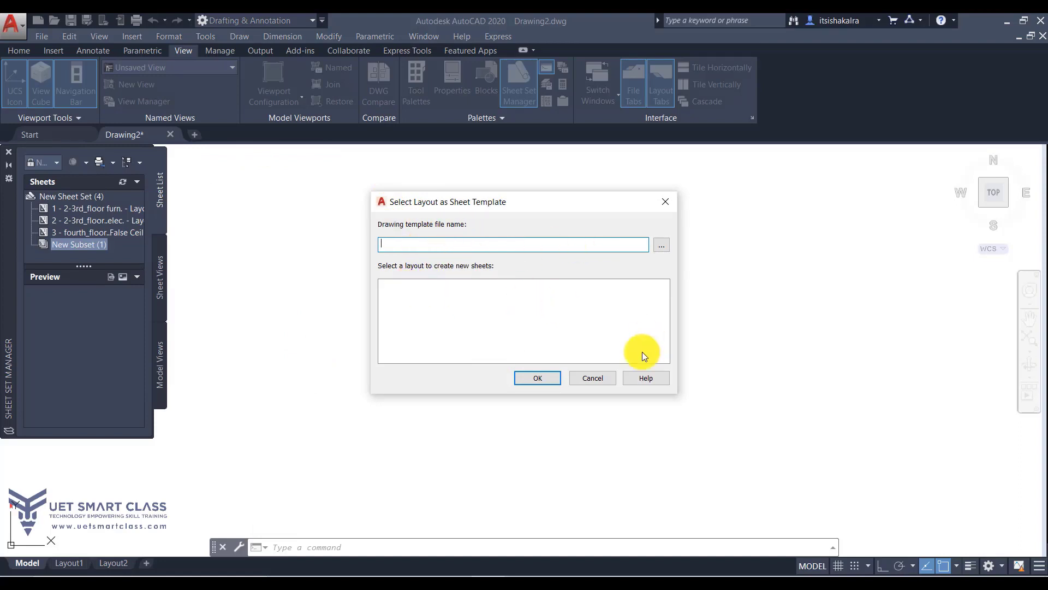
click(592, 380)
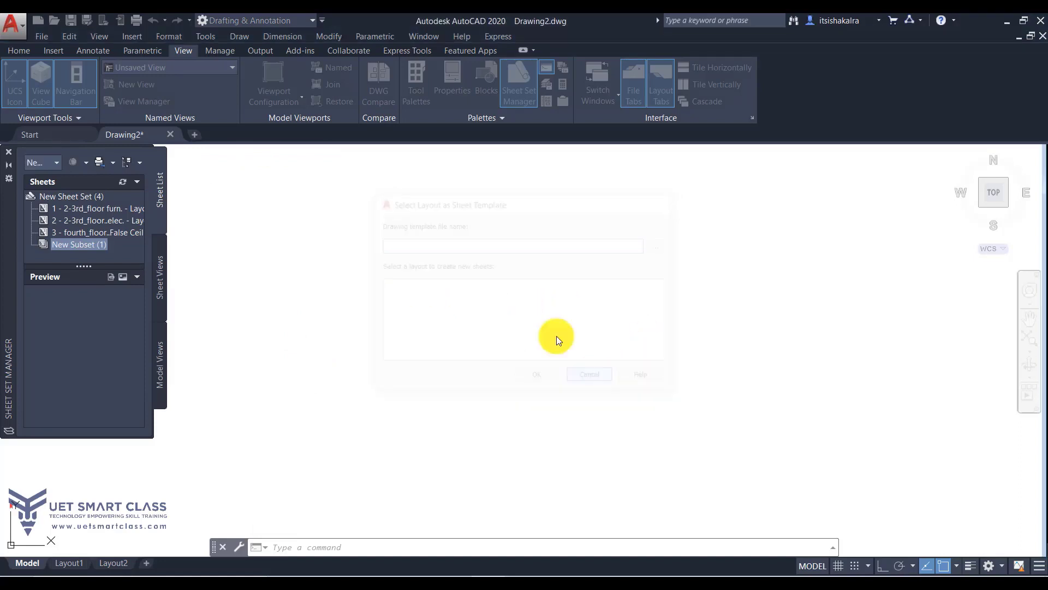
- Review the number, title, file name and template fields for a new sheet in the main sheet set, and cancel
right_click(60, 196)
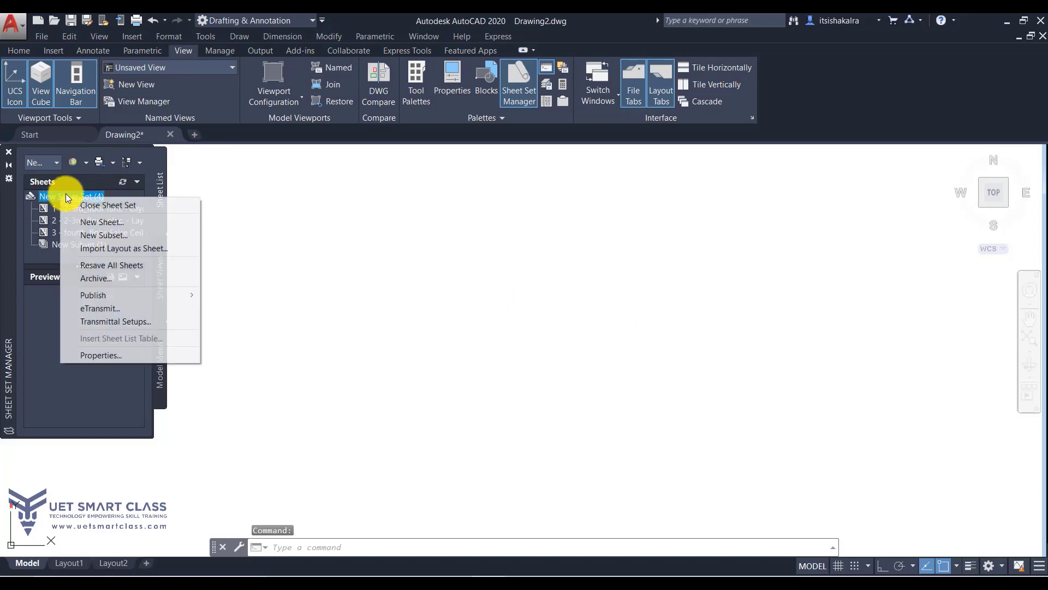
click(84, 222)
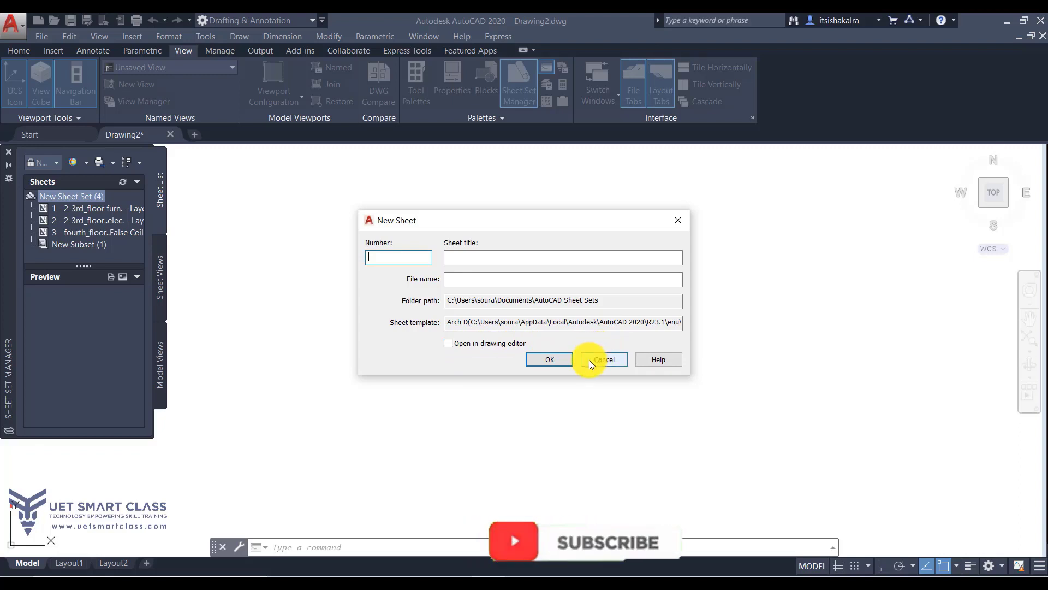
click(589, 362)
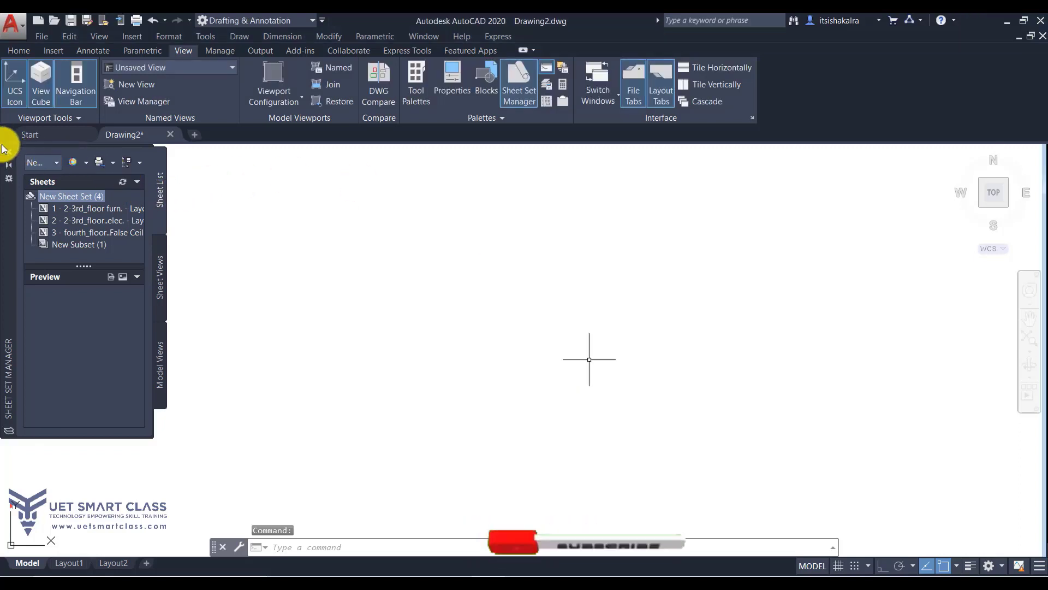
- Open the Archive settings for New Sheet Set (4) and review its sheets, files tree and files table
right_click(83, 199)
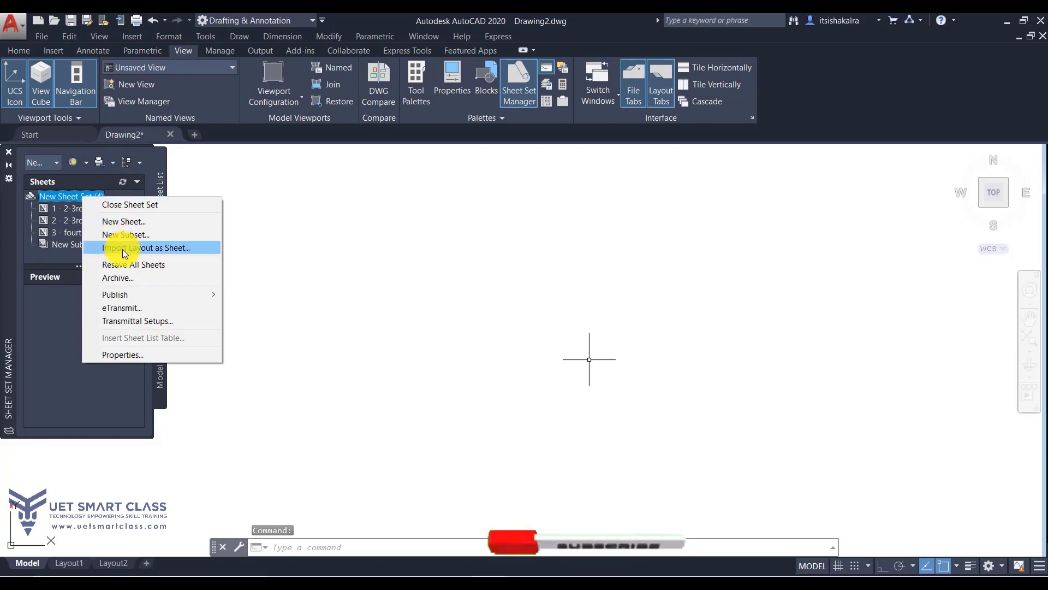
click(124, 277)
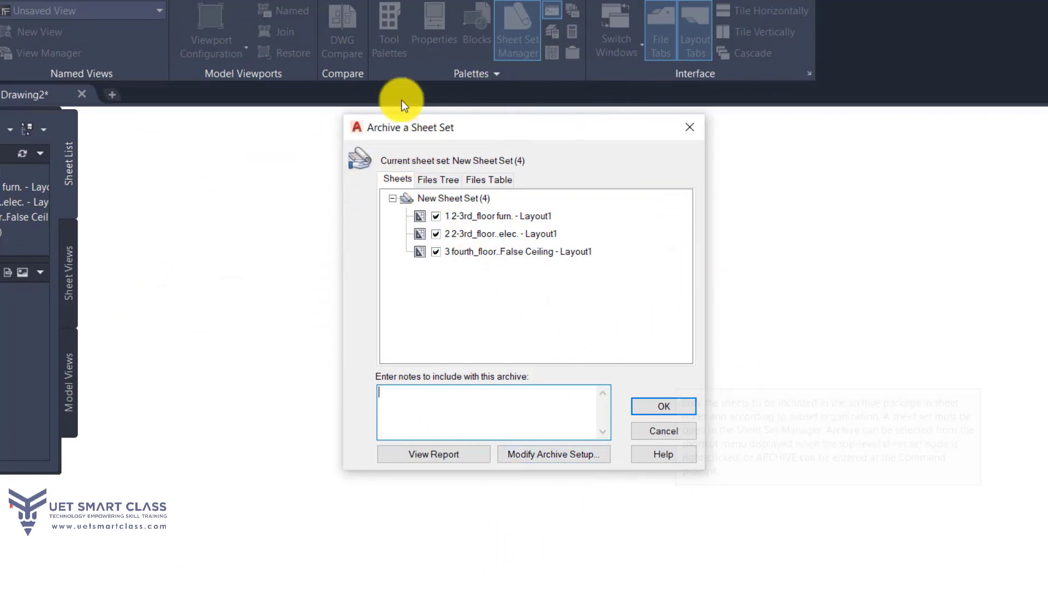
click(432, 182)
click(483, 181)
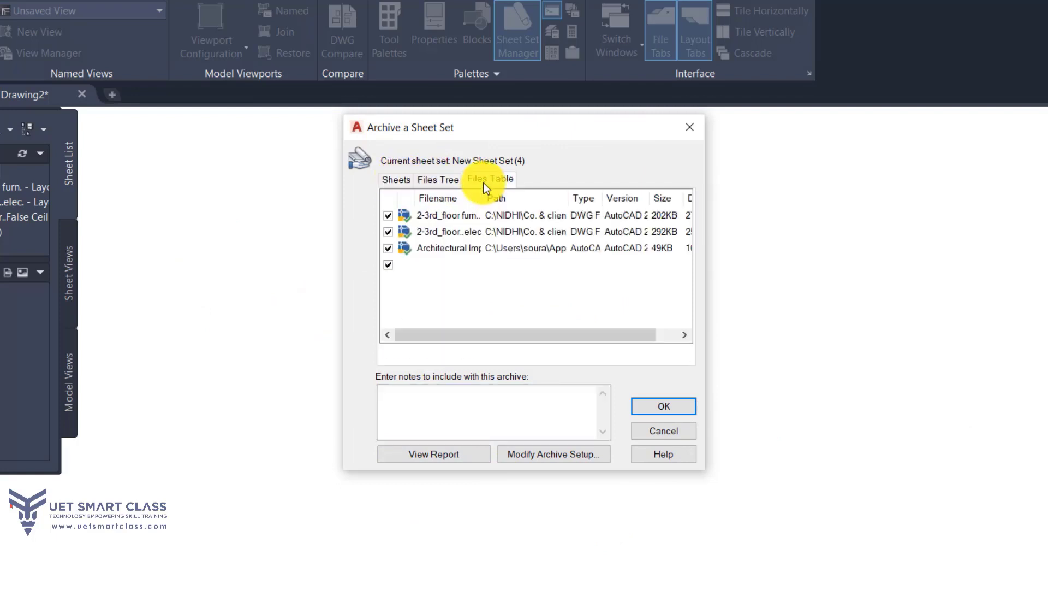
click(402, 174)
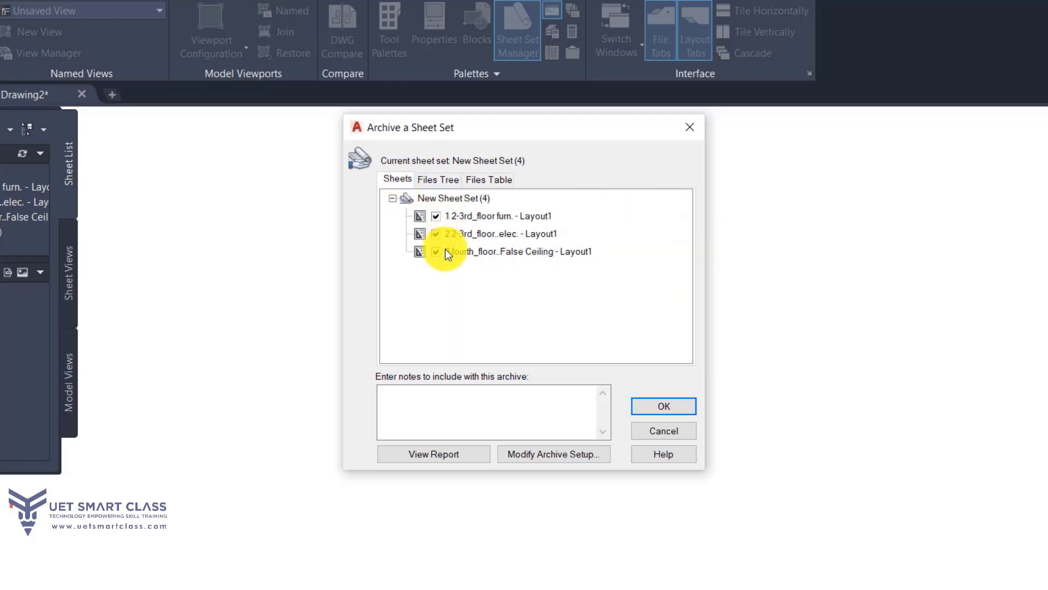
click(438, 185)
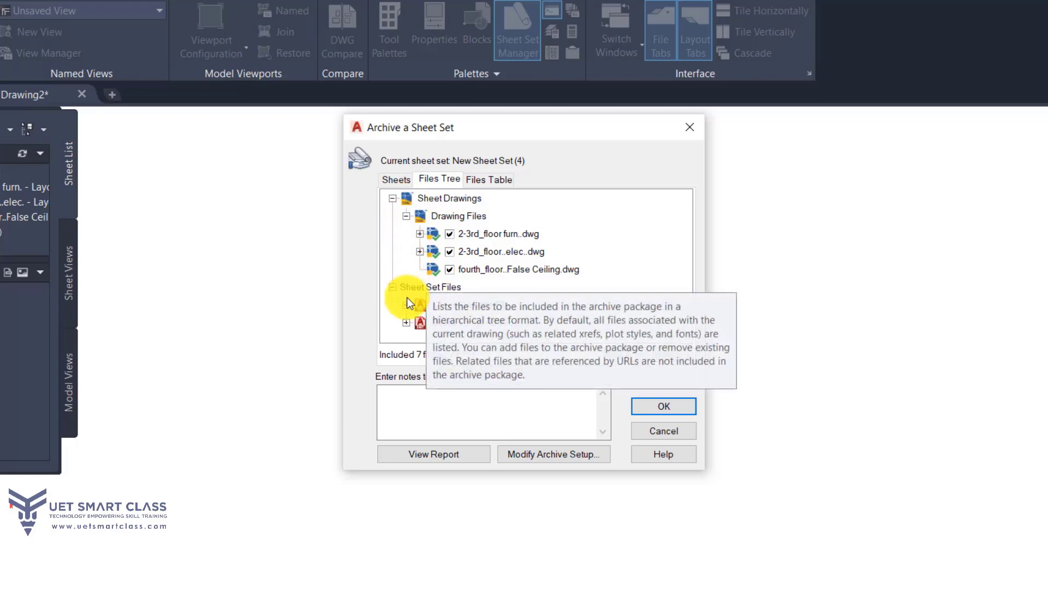
click(483, 184)
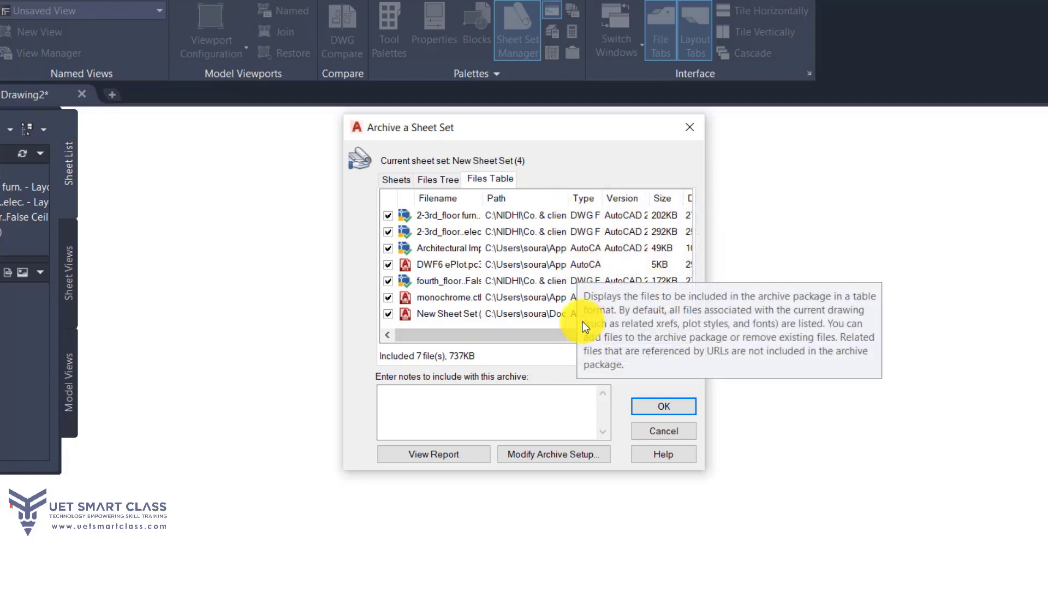
click(389, 180)
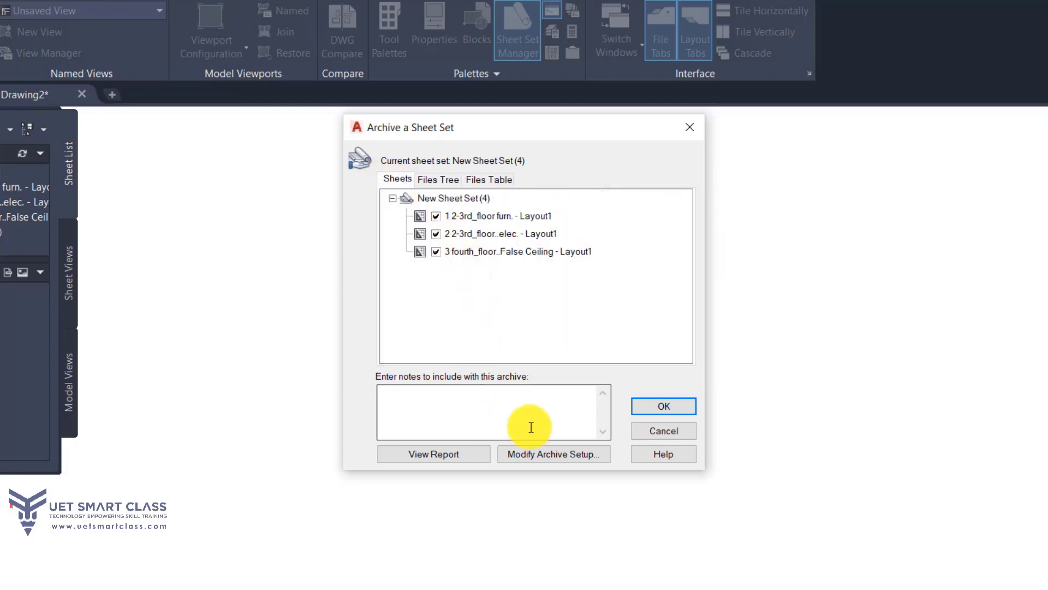
- Review the archive setup's package type and file format options, accept the setup as it is, and cancel the archive
click(552, 457)
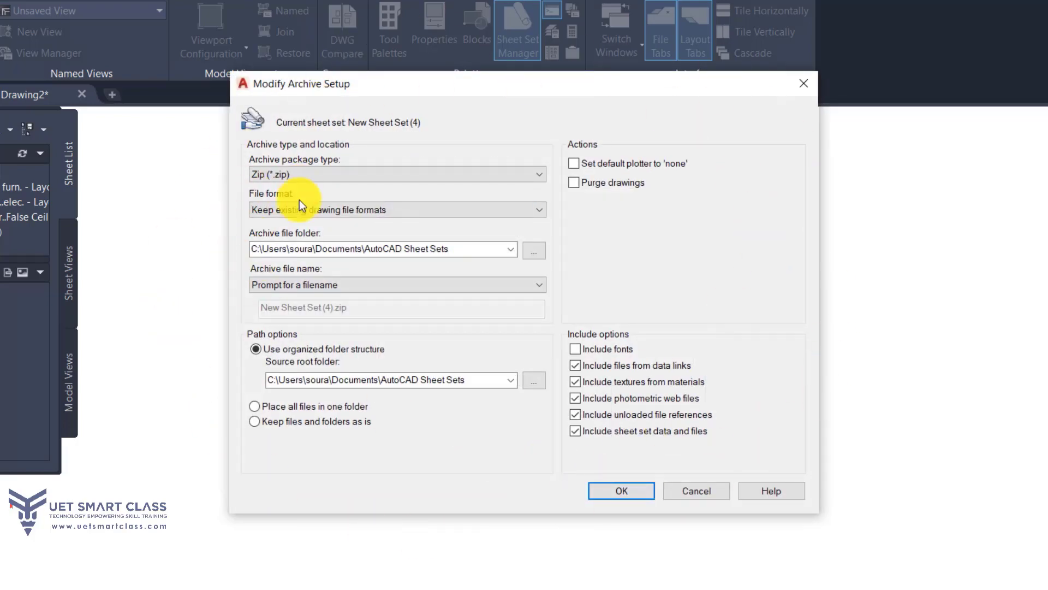
click(279, 175)
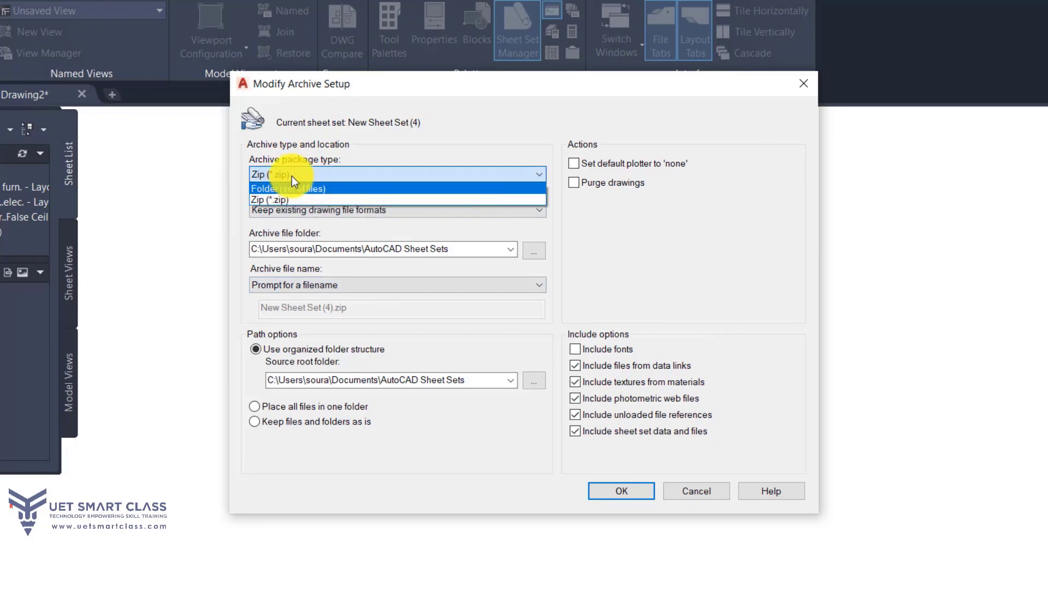
click(291, 174)
click(342, 213)
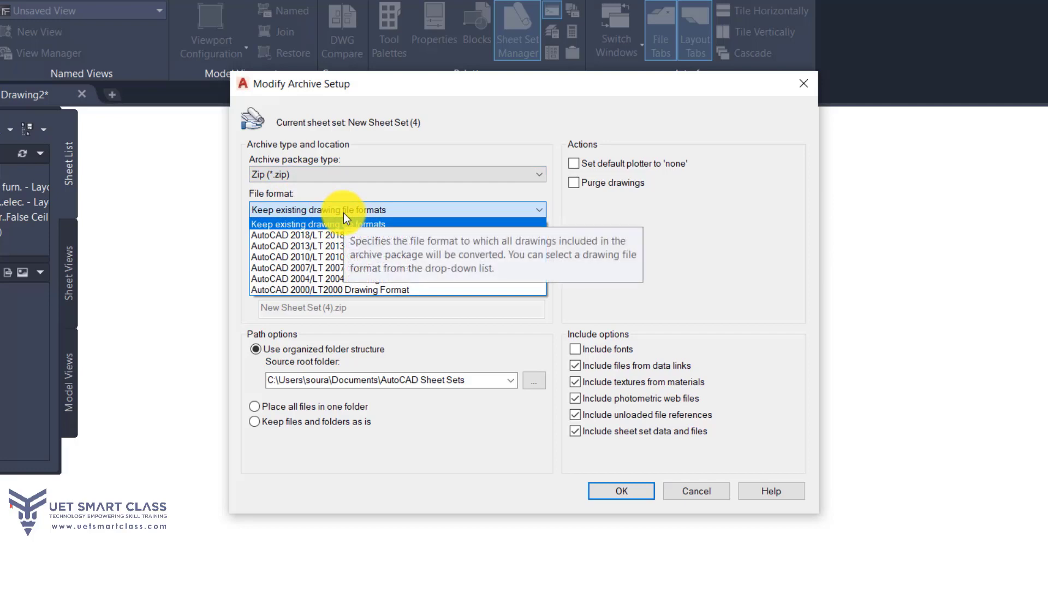
click(343, 213)
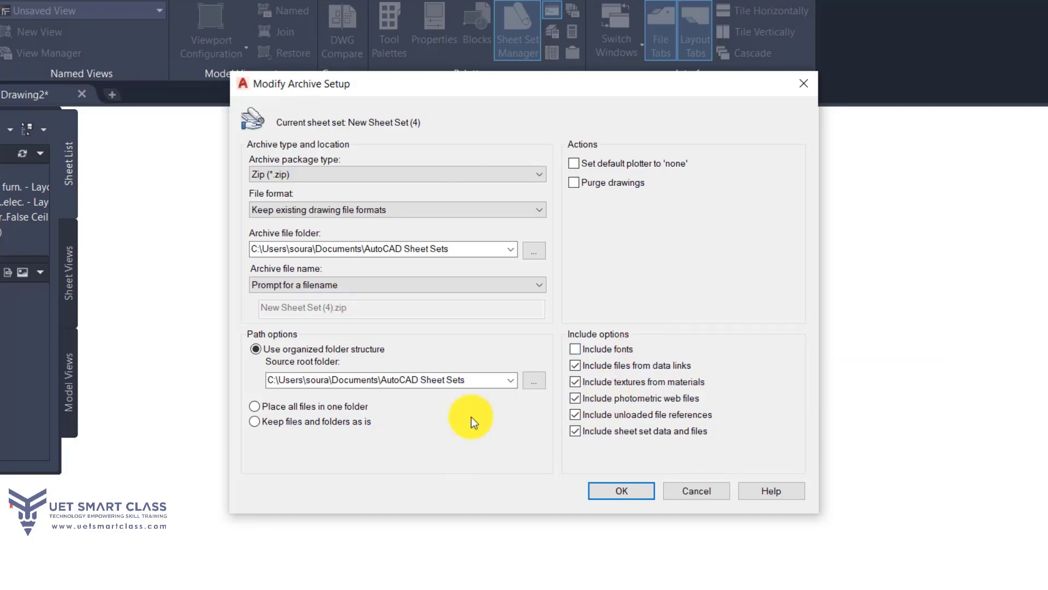
click(650, 490)
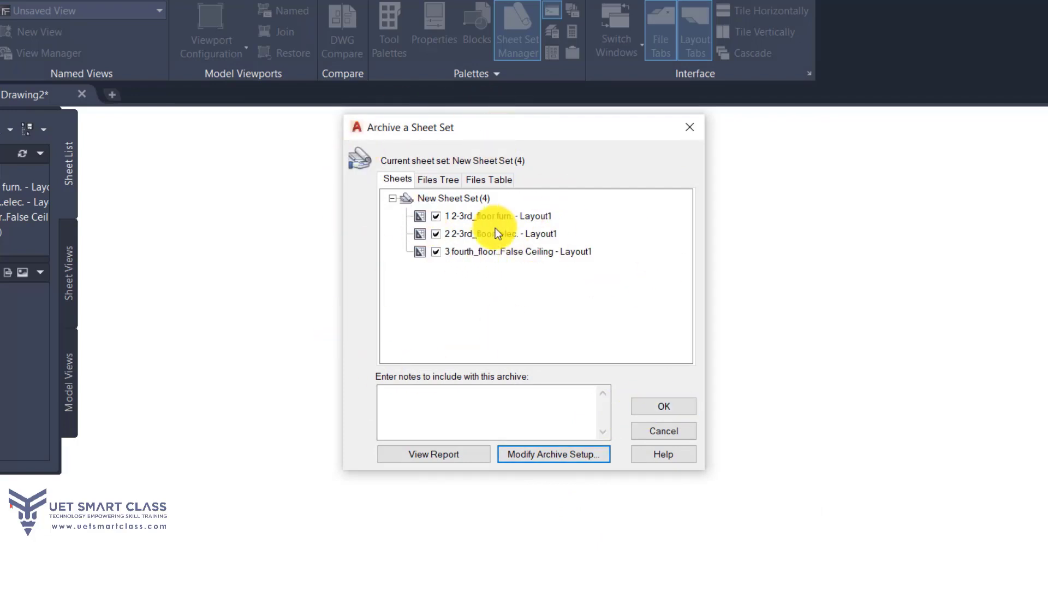
mouse_move(495, 229)
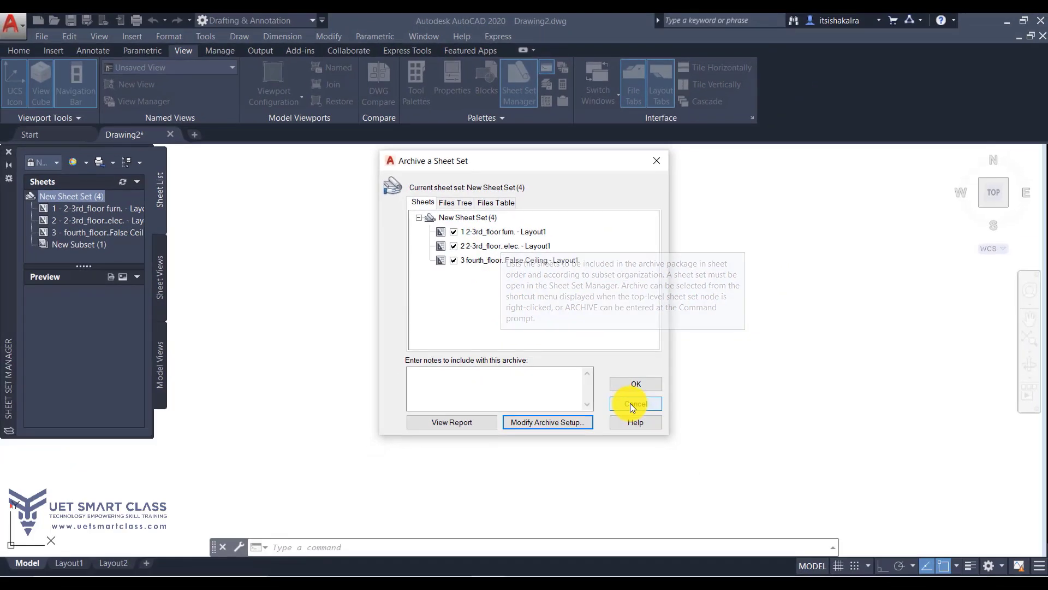
click(660, 430)
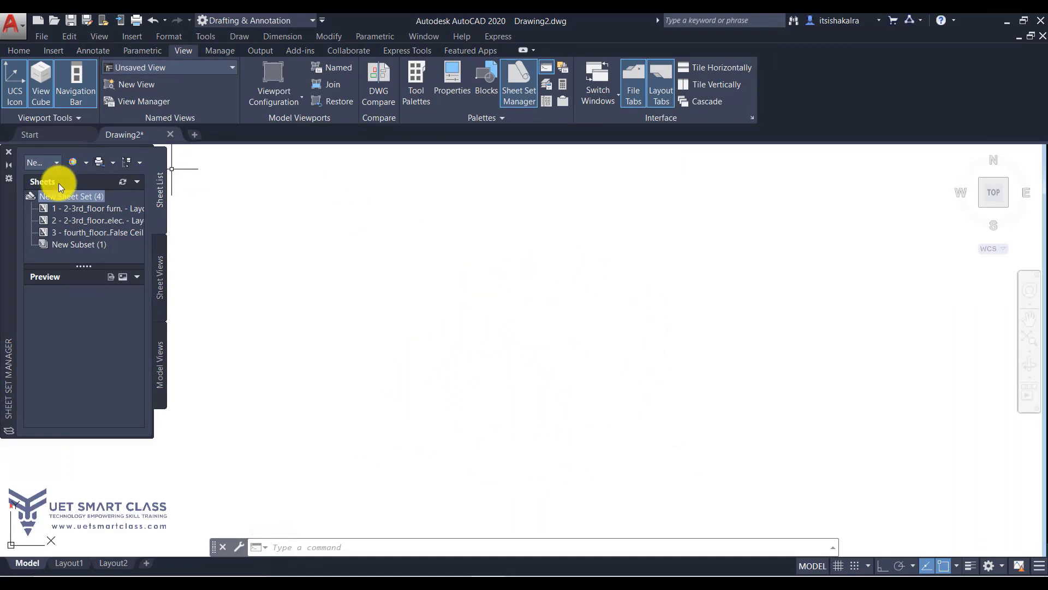
- Resave all sheets in New Sheet Set (4) and dismiss the completion message
right_click(74, 195)
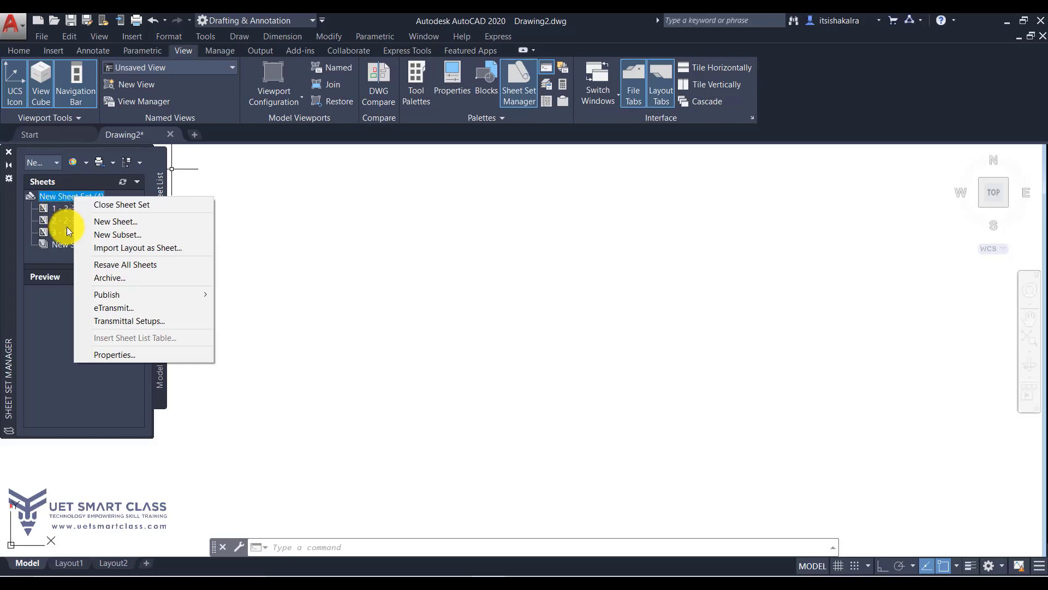
click(100, 268)
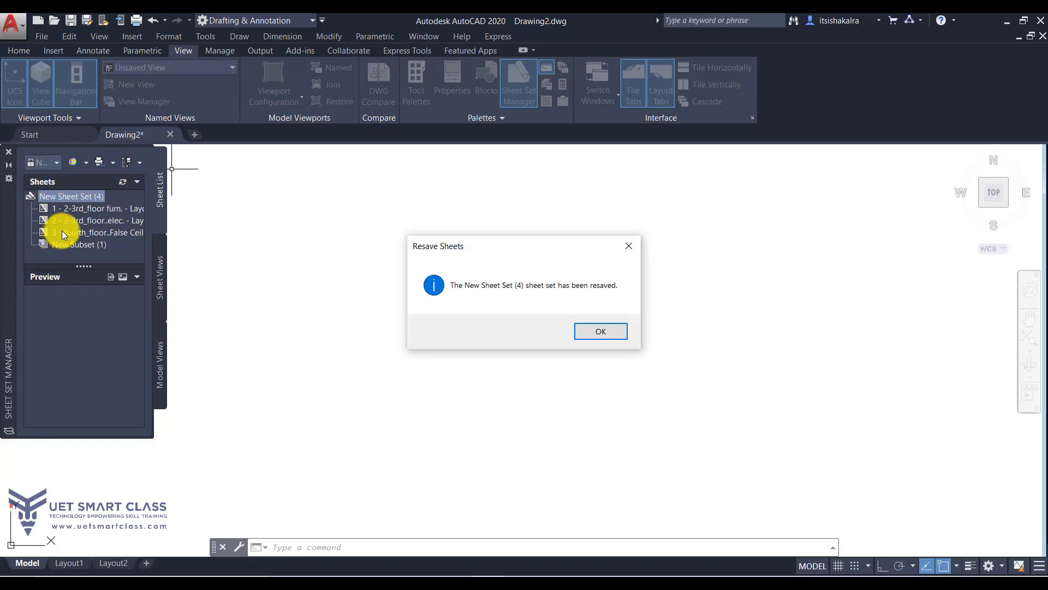
click(592, 333)
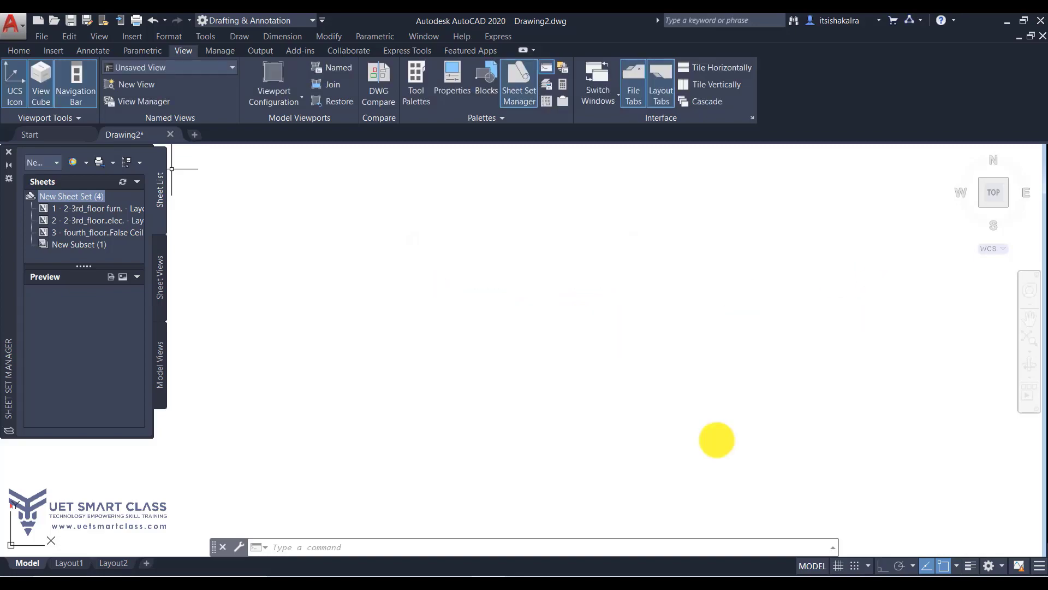
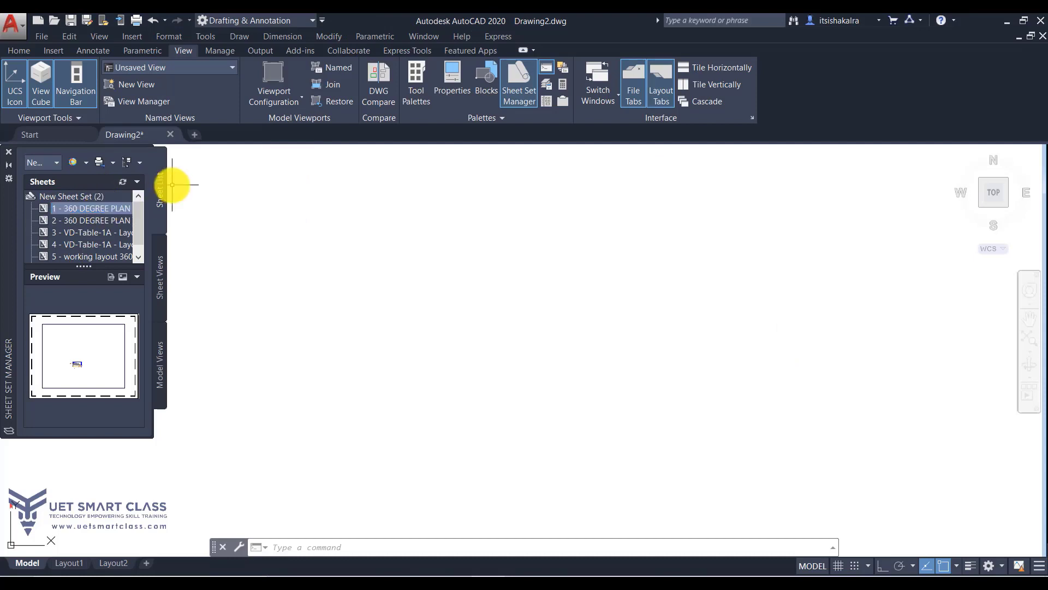
- Add the 360 degree folder as a resource drawing location in the model views of New Sheet Set (2)
click(160, 357)
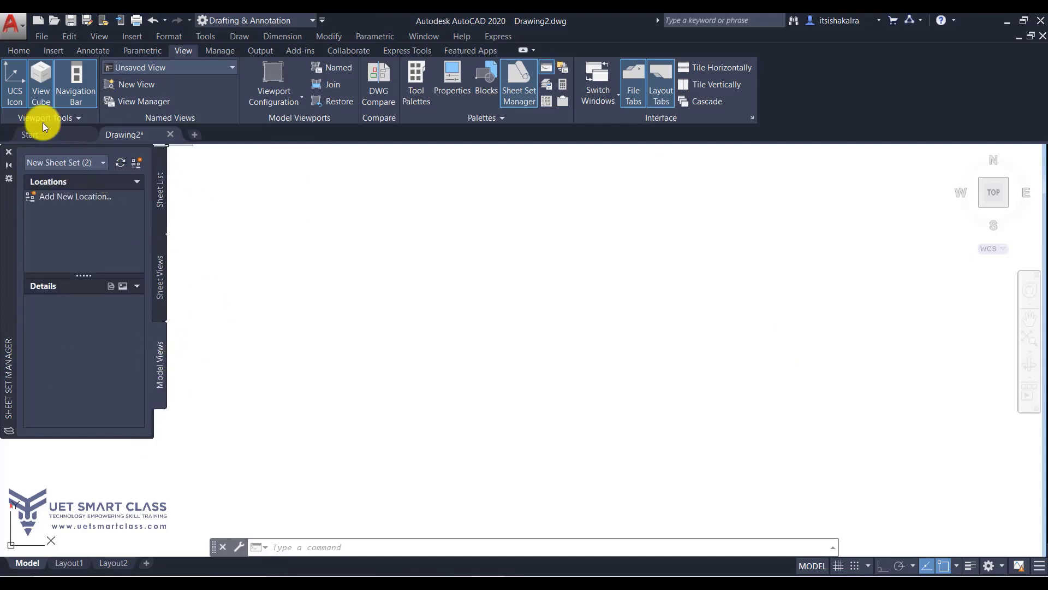
click(74, 198)
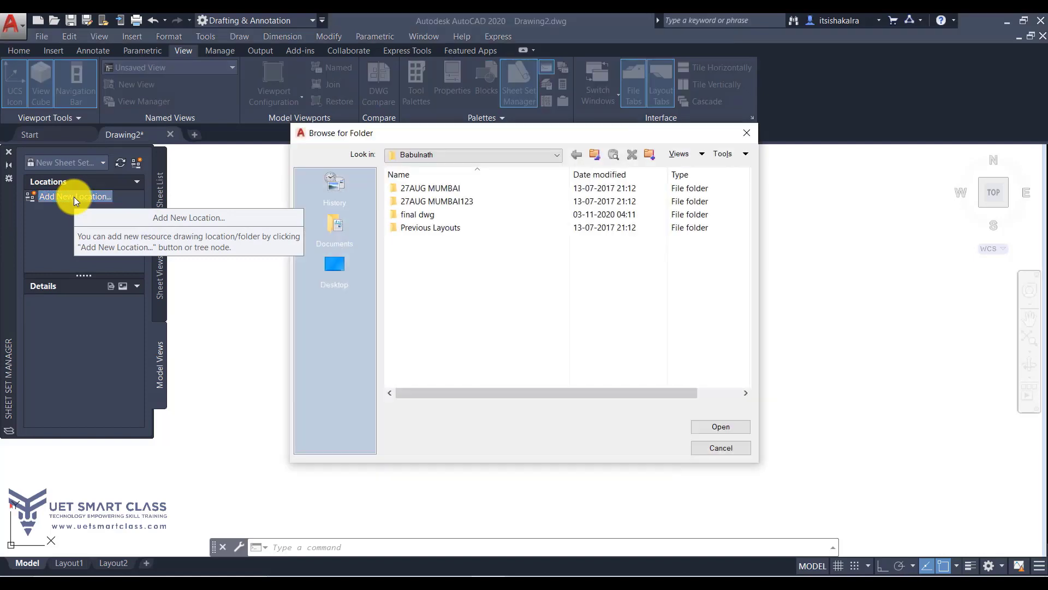
click(594, 154)
click(415, 189)
click(725, 429)
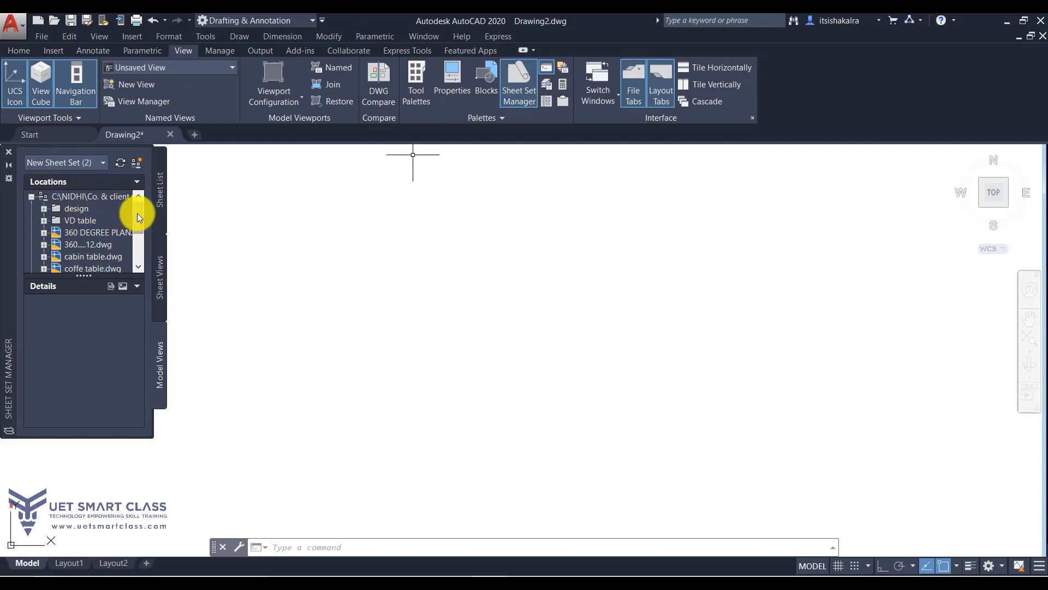
- Try to place cabin table.dwg from the added 360 degree location onto a sheet
drag(136, 215, 137, 234)
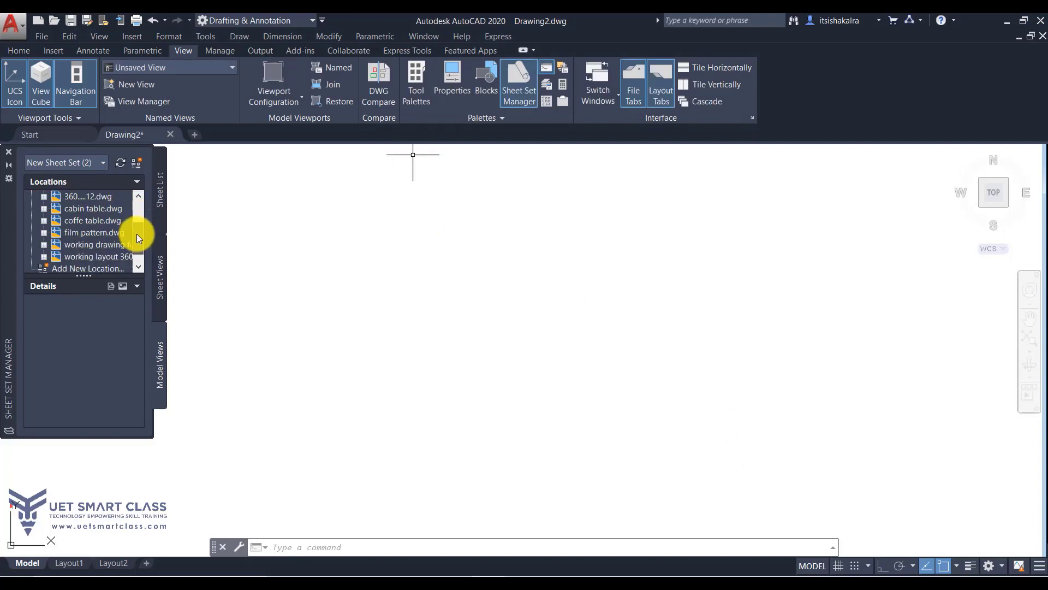
click(77, 208)
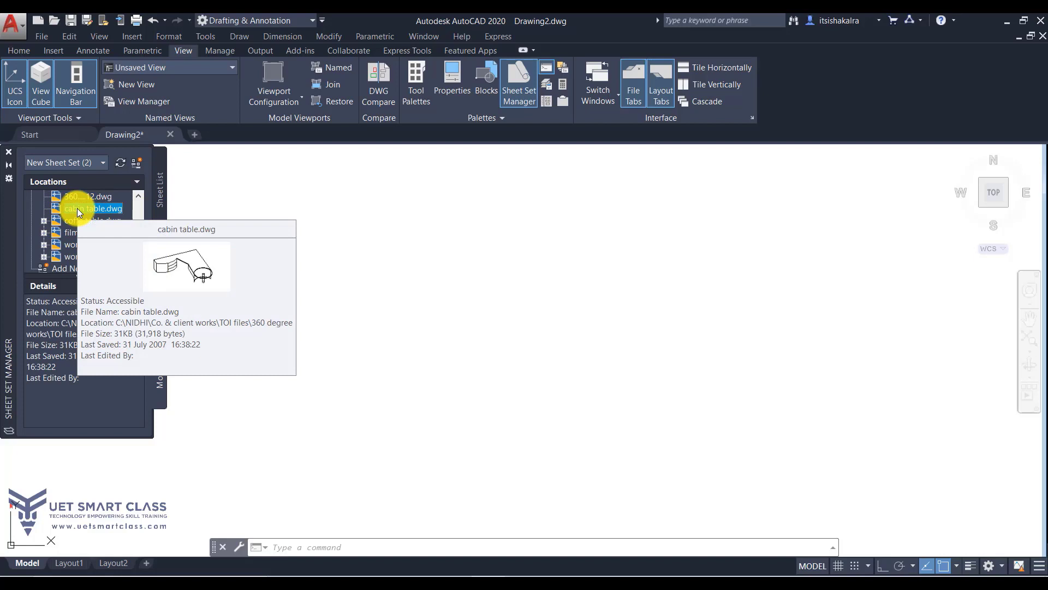
right_click(77, 208)
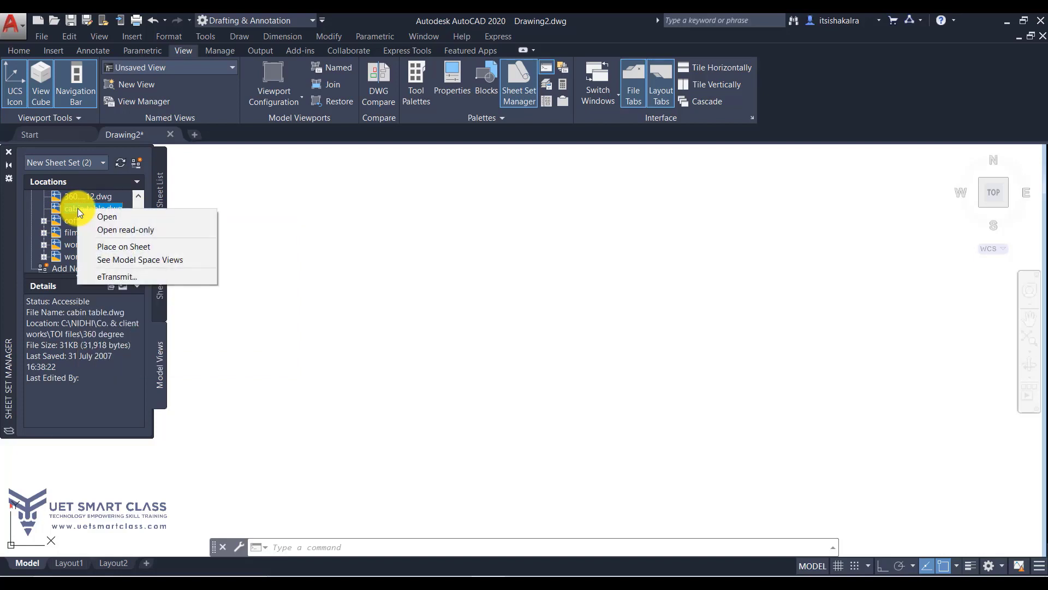
click(103, 244)
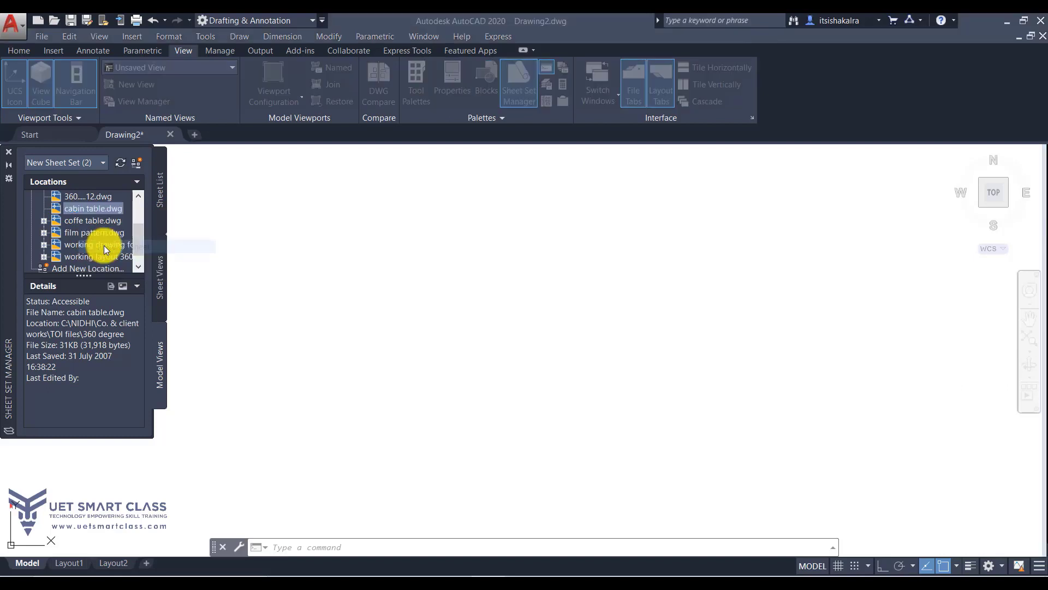
right_click(77, 204)
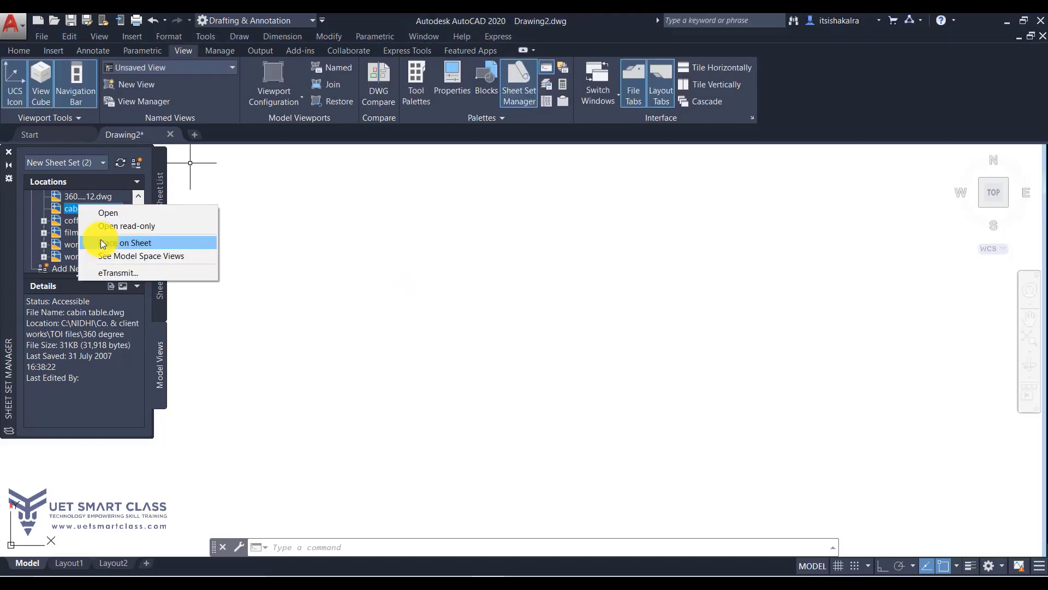
click(103, 243)
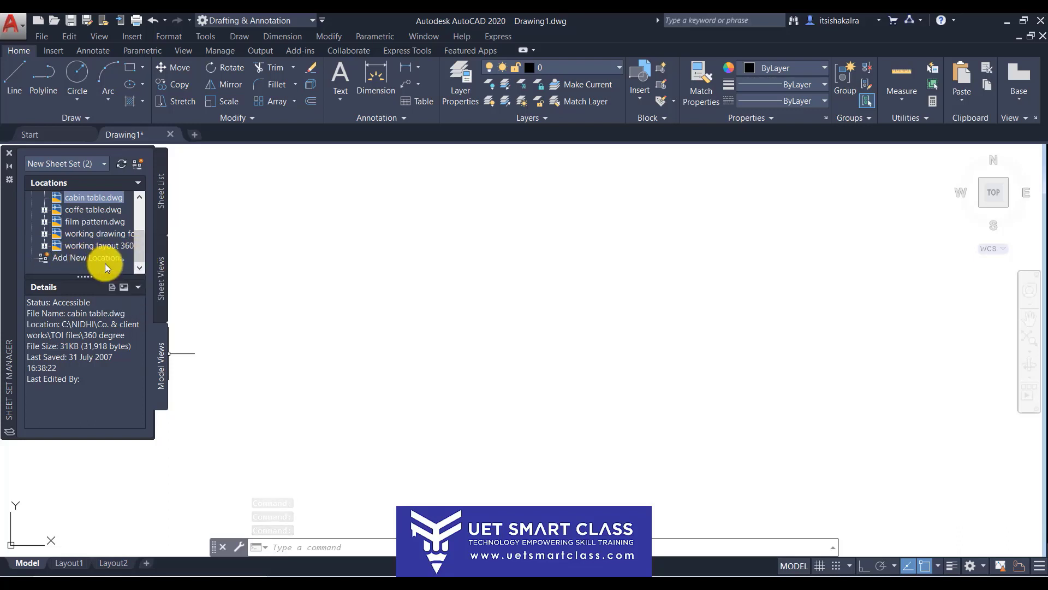
- Open the folder selection for adding another resource drawing location, and cancel it
mouse_move(137, 235)
mouse_down()
mouse_move(140, 217)
mouse_move(137, 241)
mouse_up()
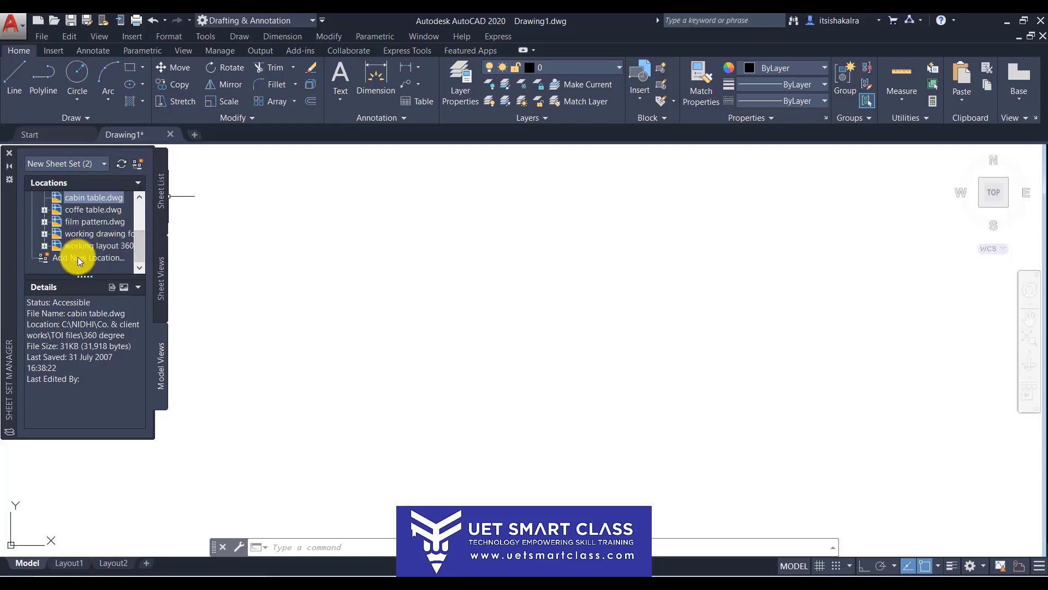
click(78, 257)
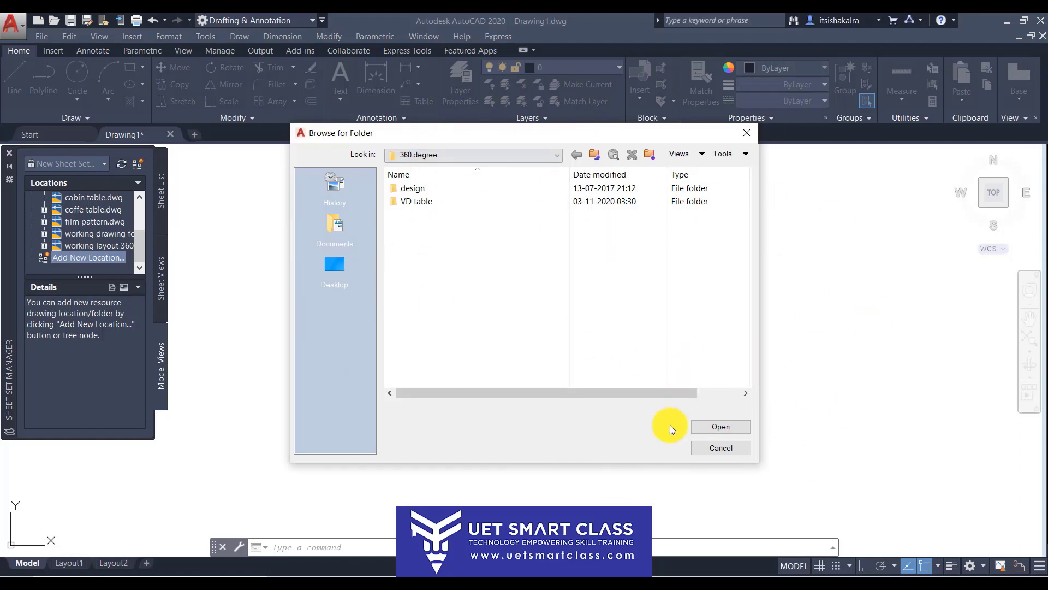
click(703, 447)
- Try to place 360....12.dwg from the 360 degree location onto the sheet while in model space
scroll(136, 221, up, 2)
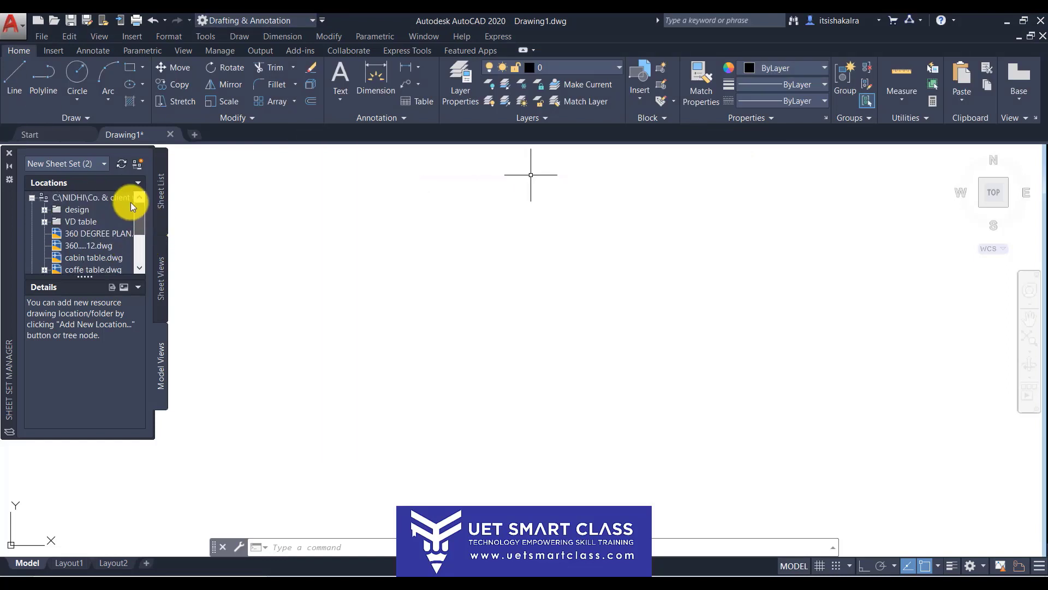
mouse_move(130, 205)
mouse_down()
mouse_move(132, 220)
mouse_move(130, 209)
mouse_up()
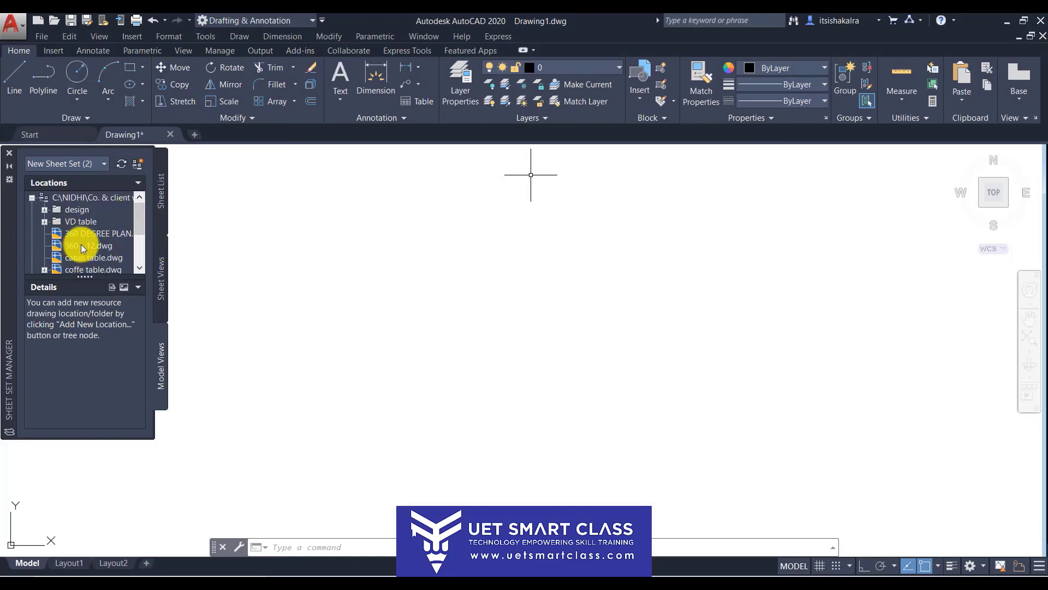
click(81, 245)
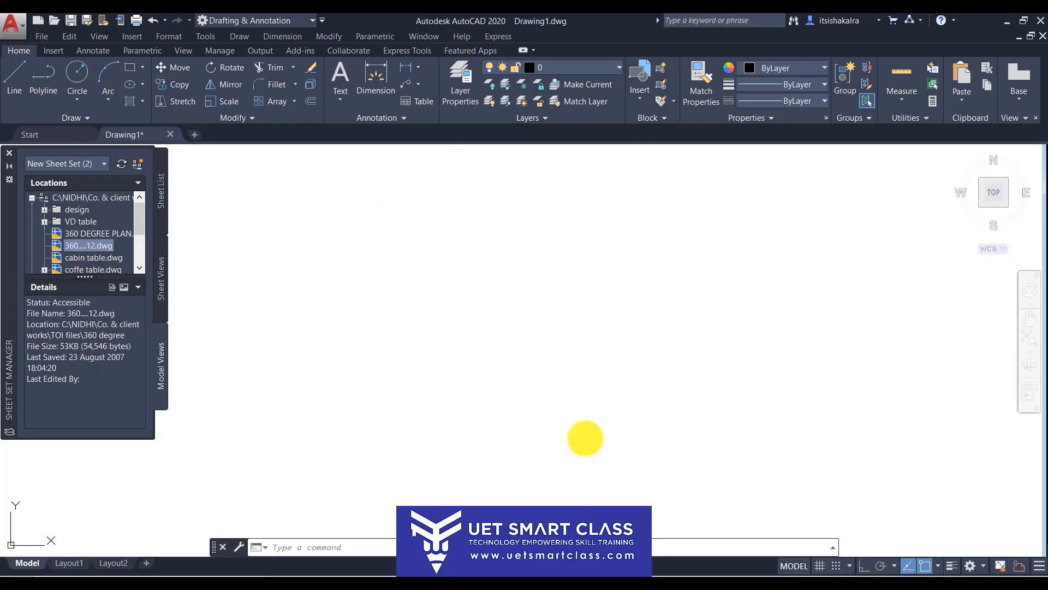
right_click(75, 246)
click(104, 283)
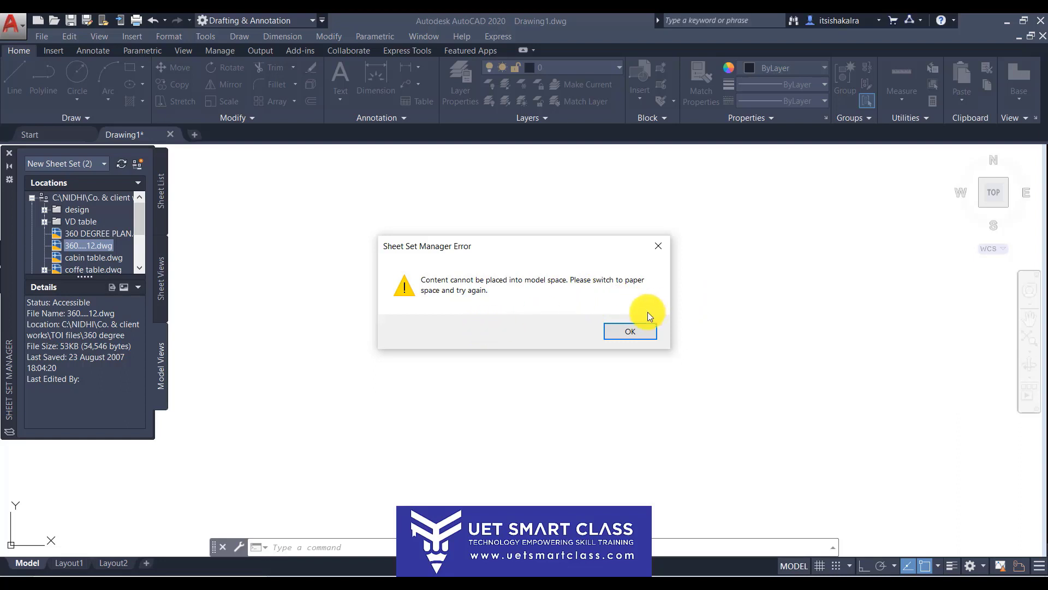
click(631, 331)
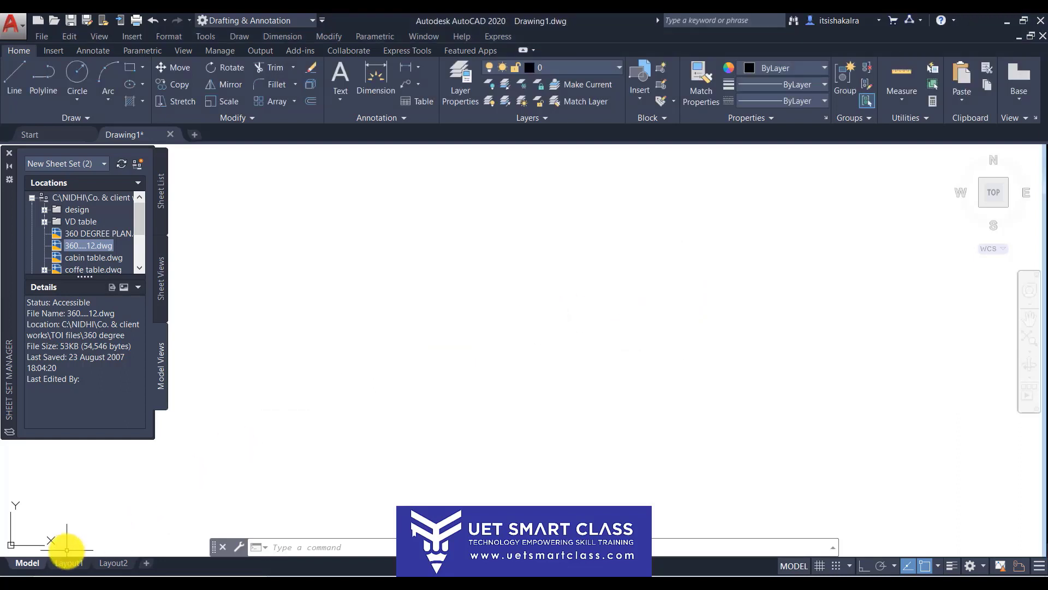
- Switch to Layout1 and try to place coffe table.dwg from the 360 degree location on it
click(68, 563)
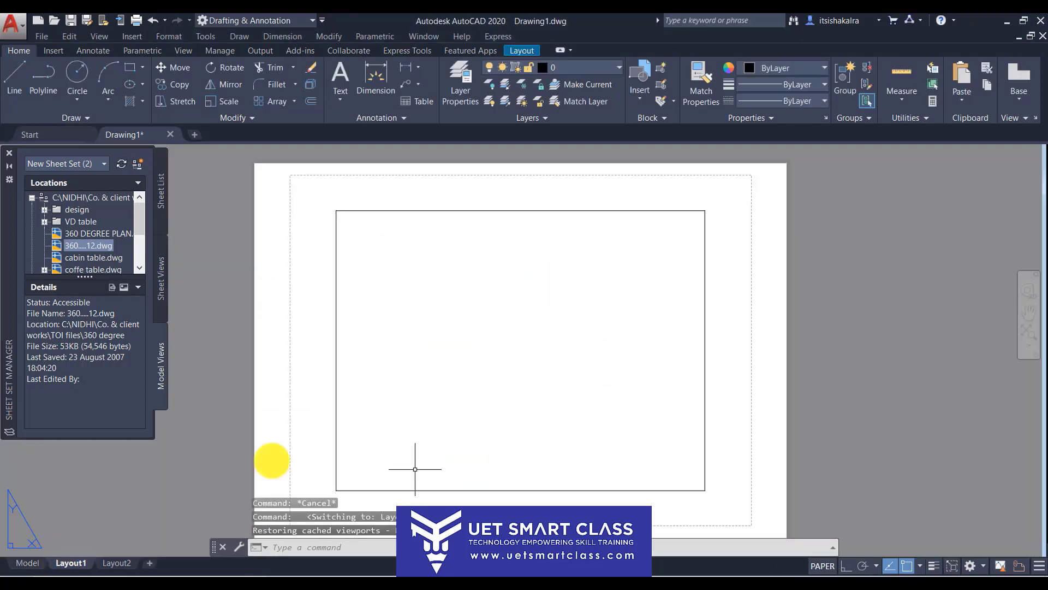
right_click(87, 244)
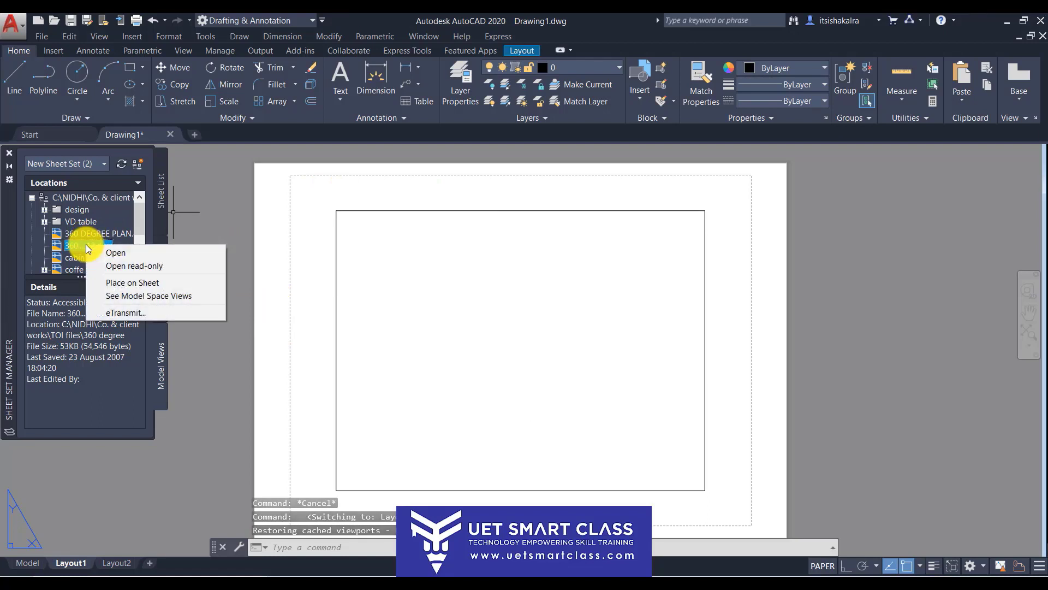
click(136, 221)
drag(136, 220, 132, 234)
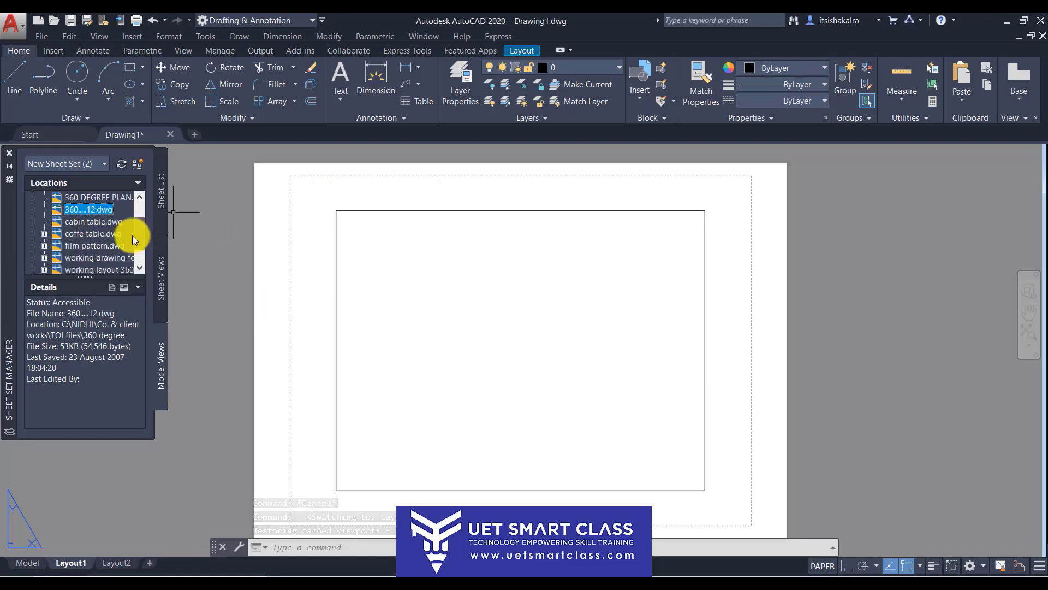
click(86, 234)
right_click(86, 233)
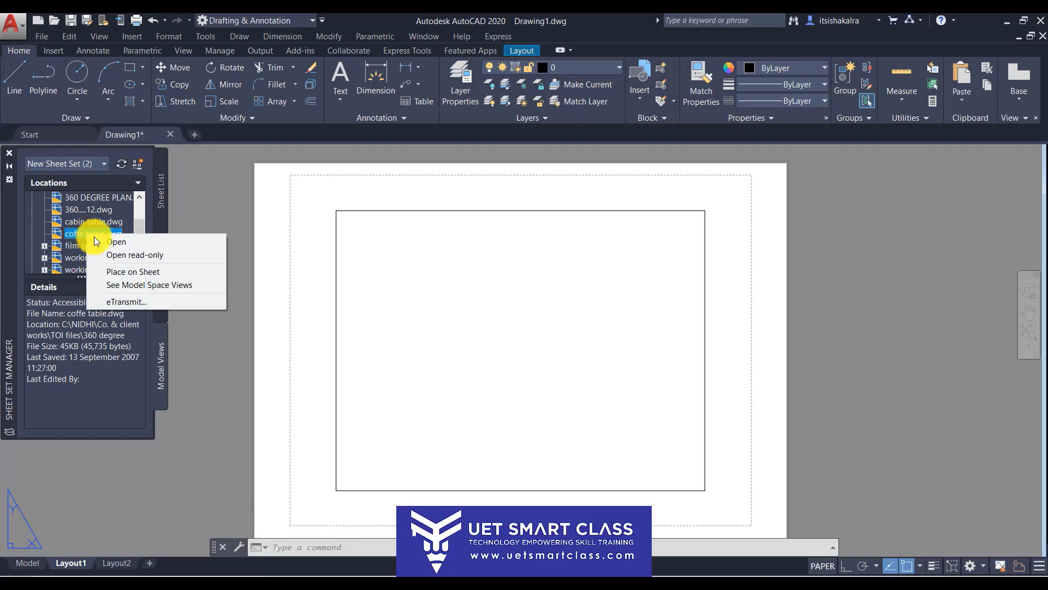
click(114, 272)
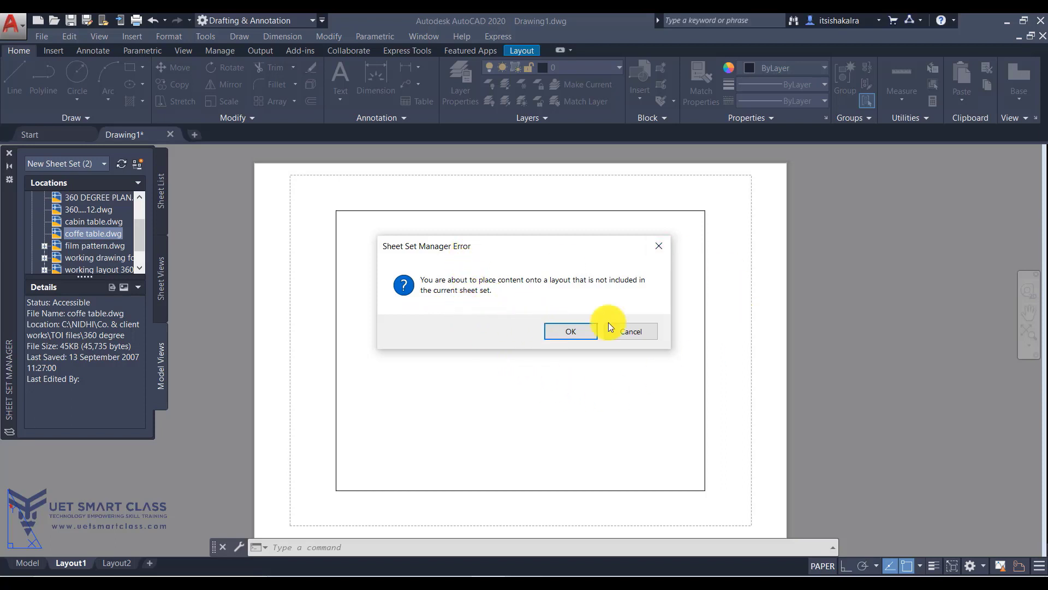
click(631, 331)
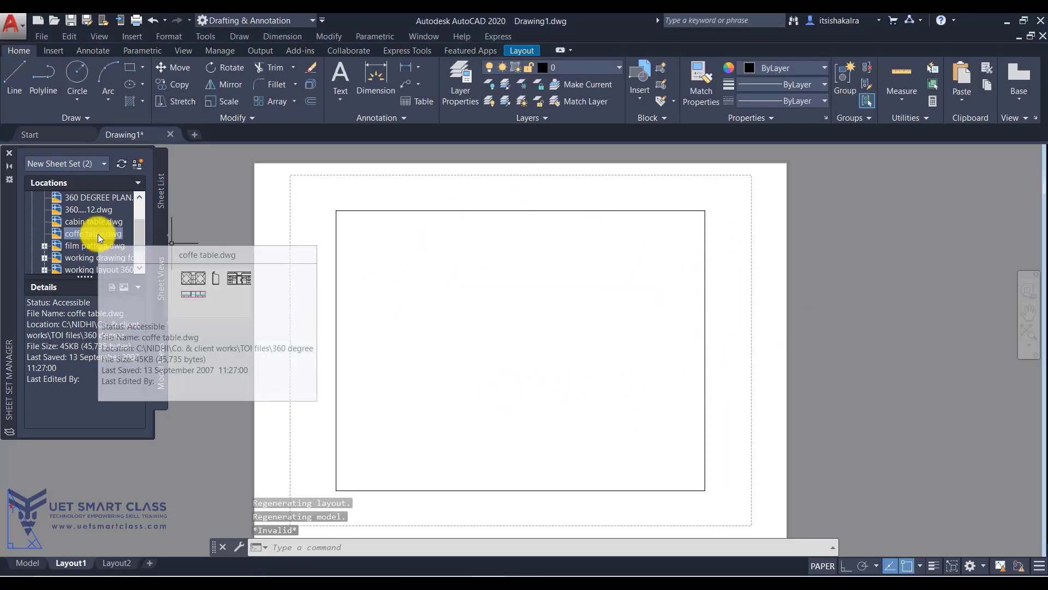
- Place cabin table.dwg from the 360 degree location in the middle of Layout1 at 1:30 scale, after previewing it at 1:1
right_click(97, 234)
right_click(80, 222)
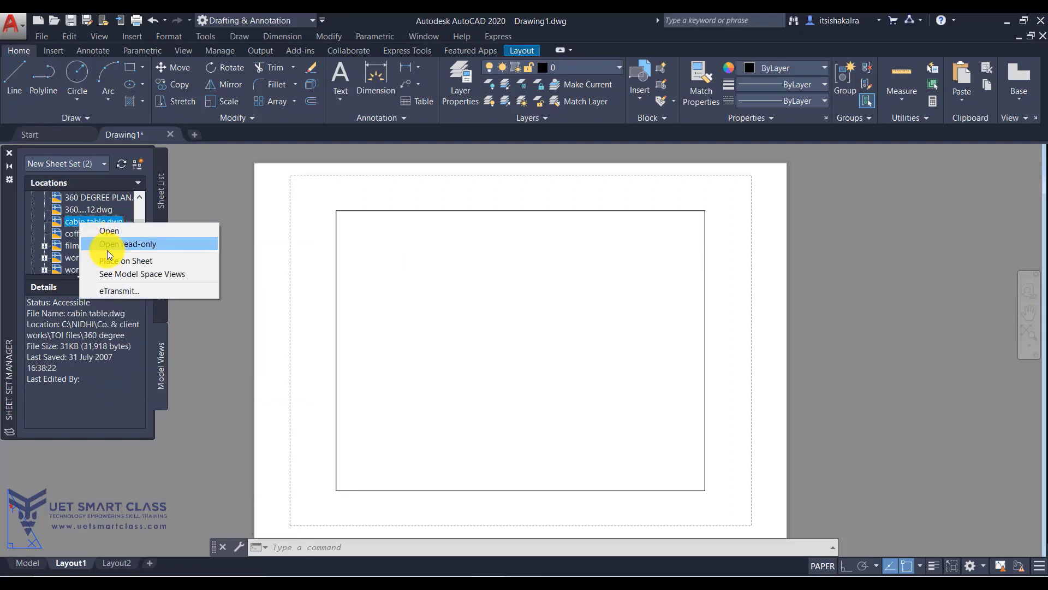
click(107, 260)
click(570, 331)
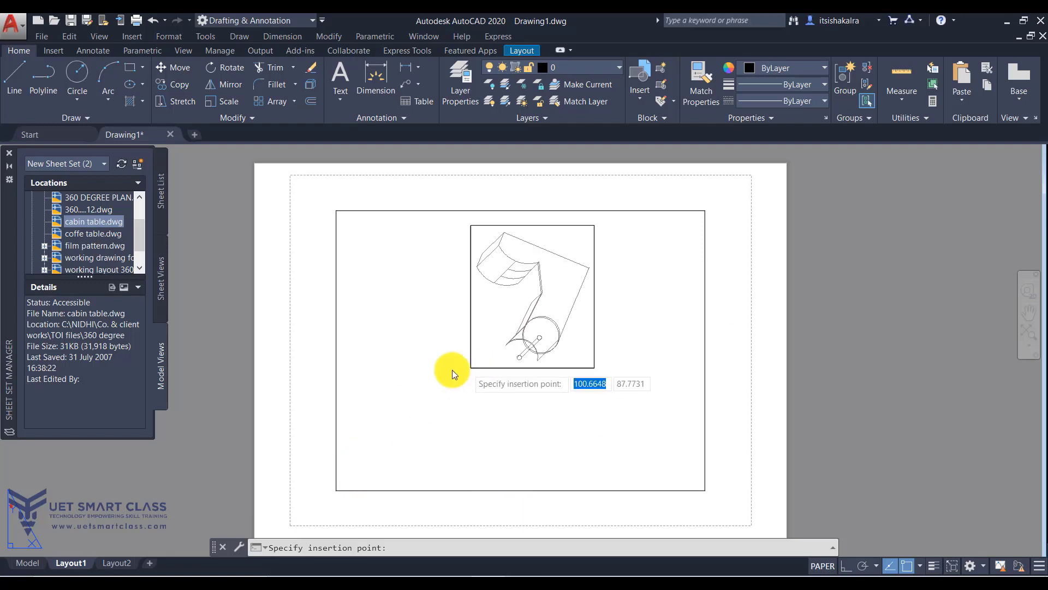
click(453, 406)
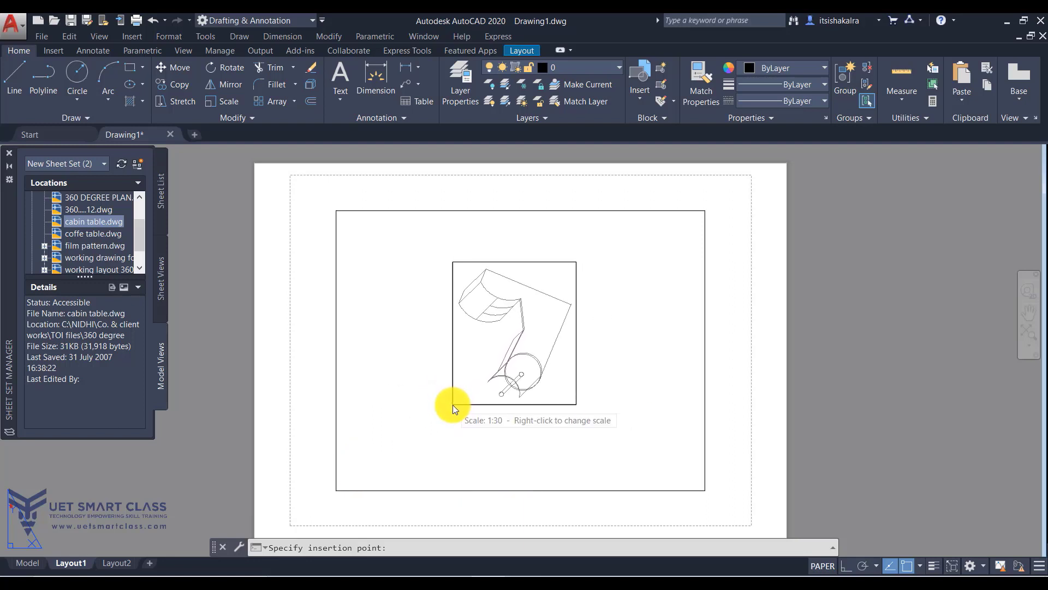
right_click(453, 405)
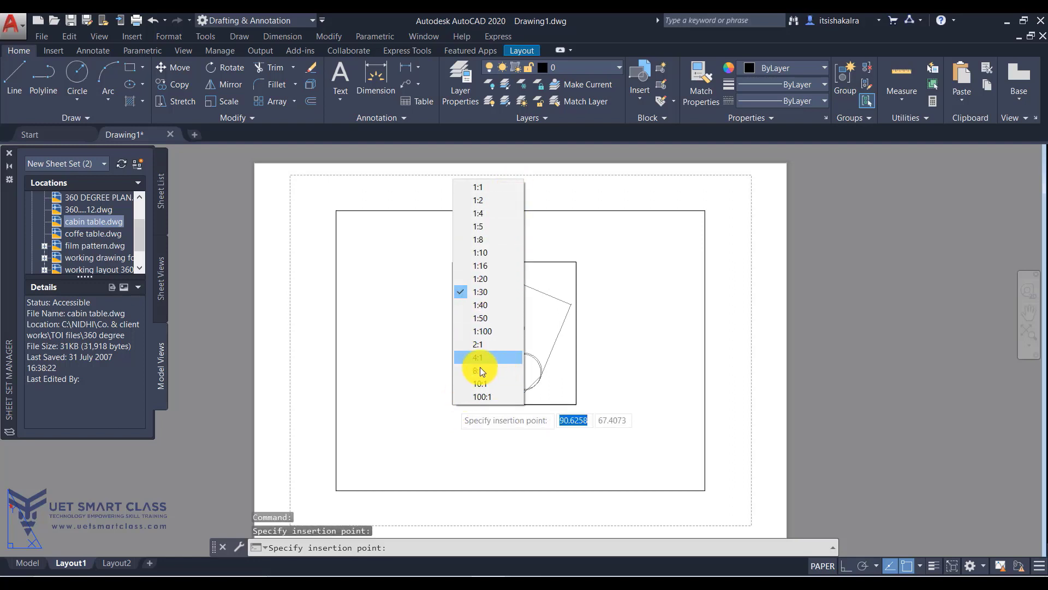
click(485, 185)
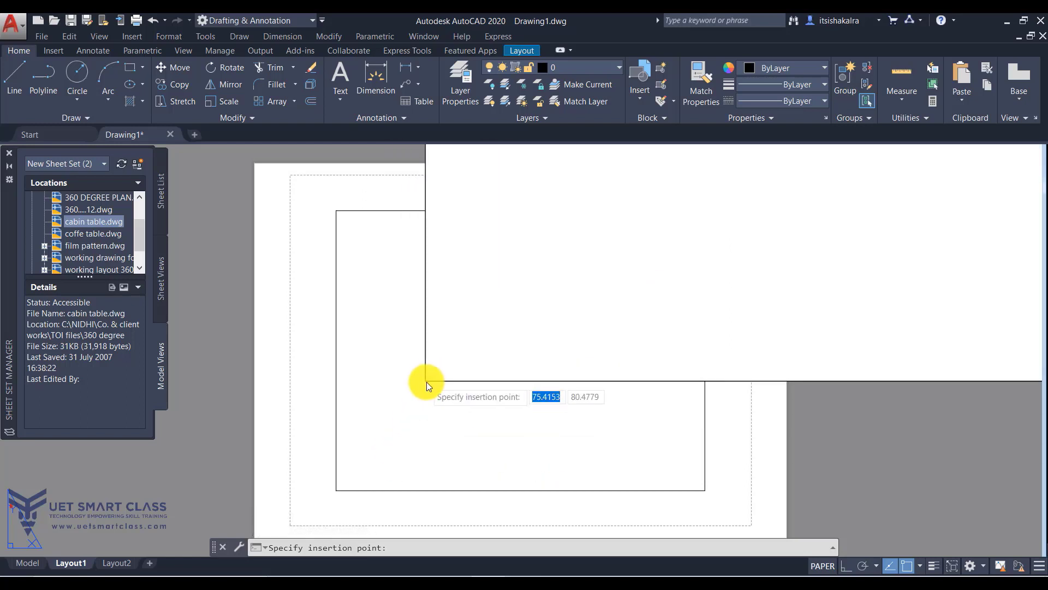
click(445, 359)
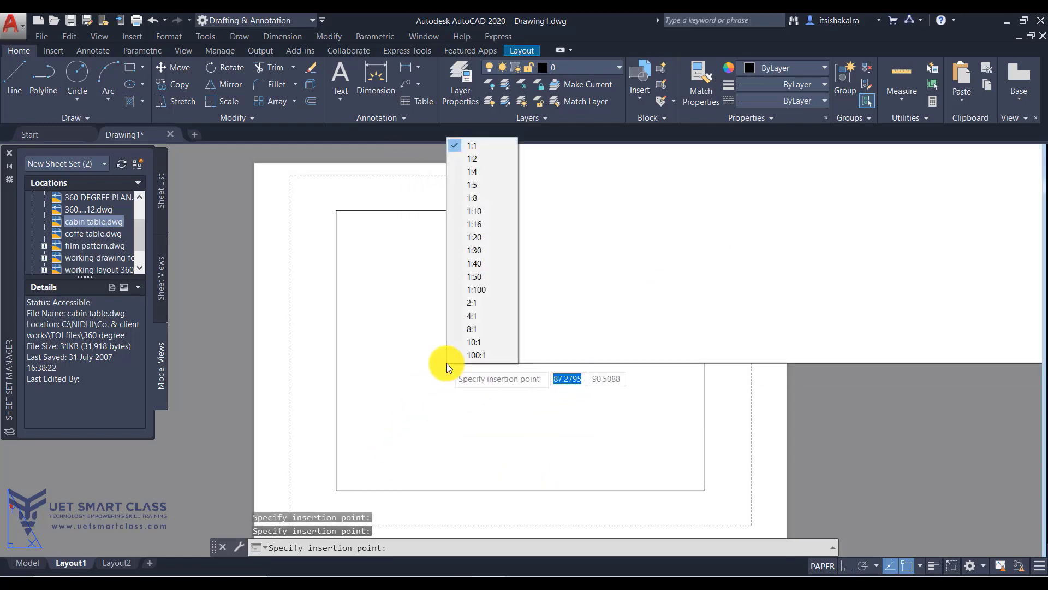
click(488, 250)
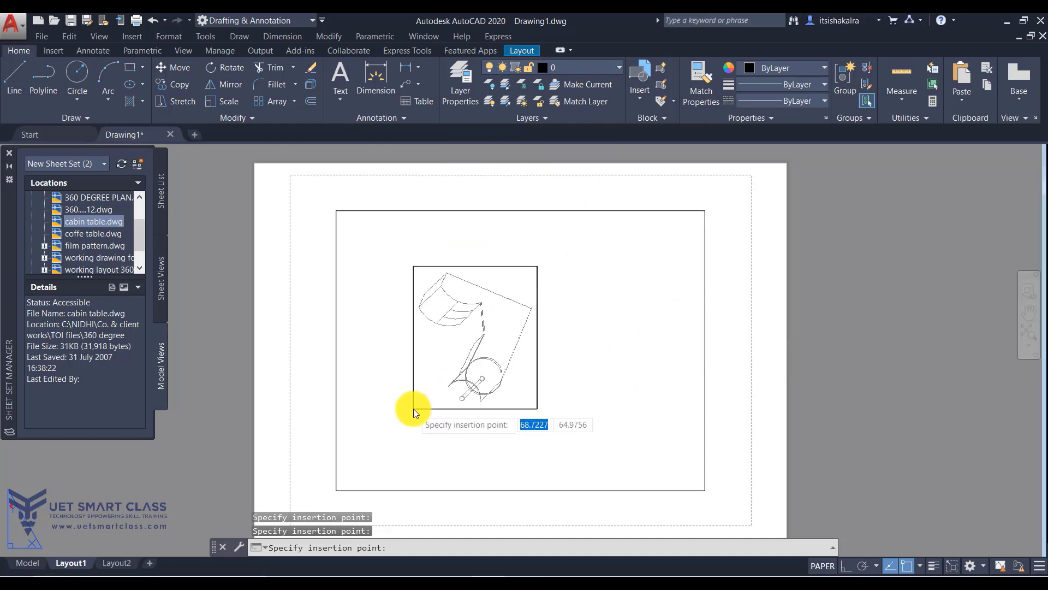
click(457, 404)
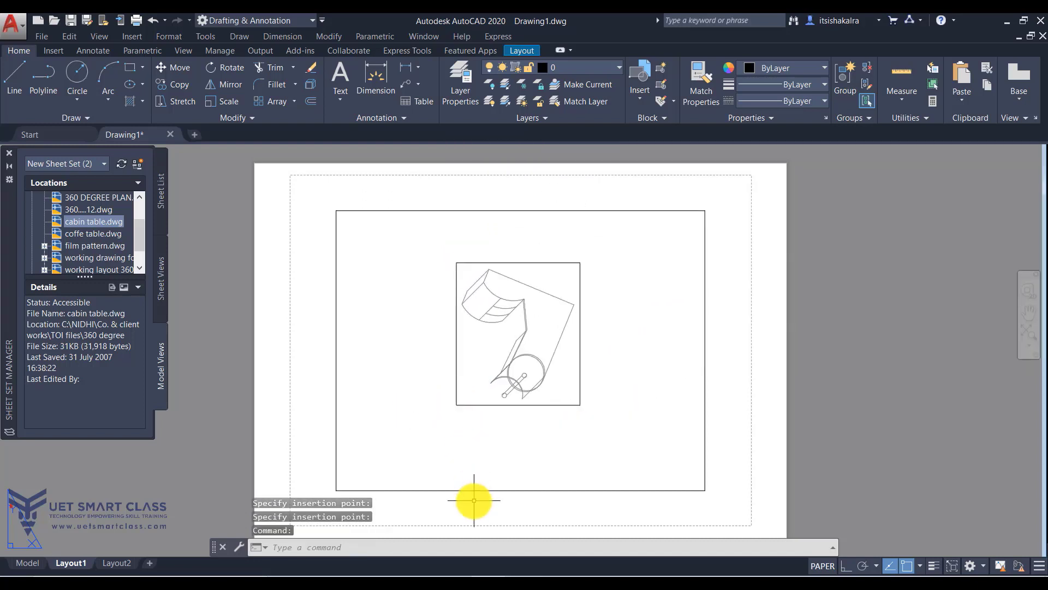
- Select the placed cabin table viewport and look through its available viewport scales
click(521, 262)
click(473, 261)
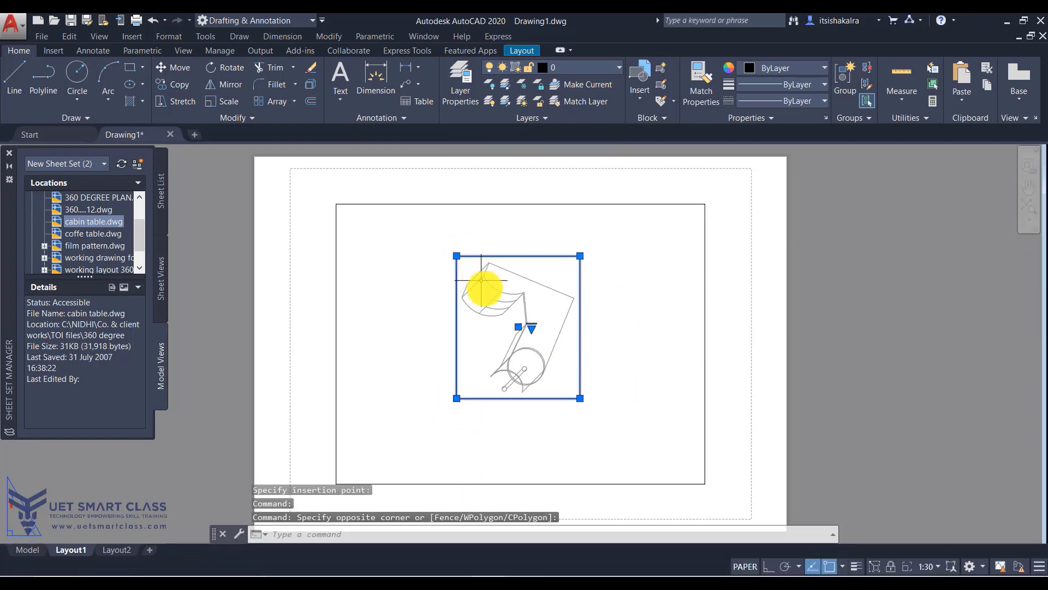
click(531, 328)
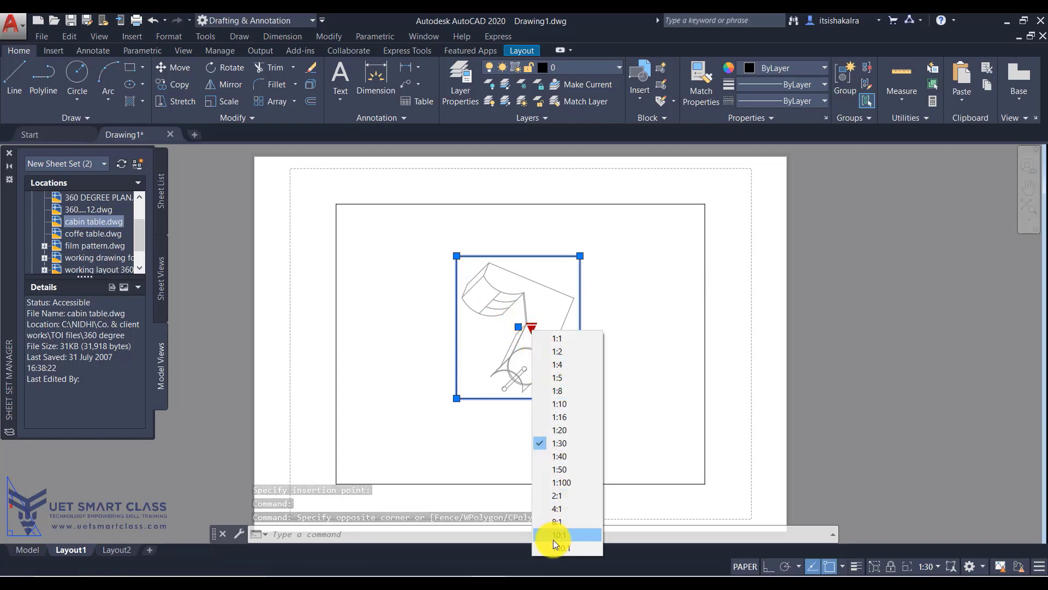
- Rotate the cabin table viewport a quarter turn, using its centre as the base point
click(518, 326)
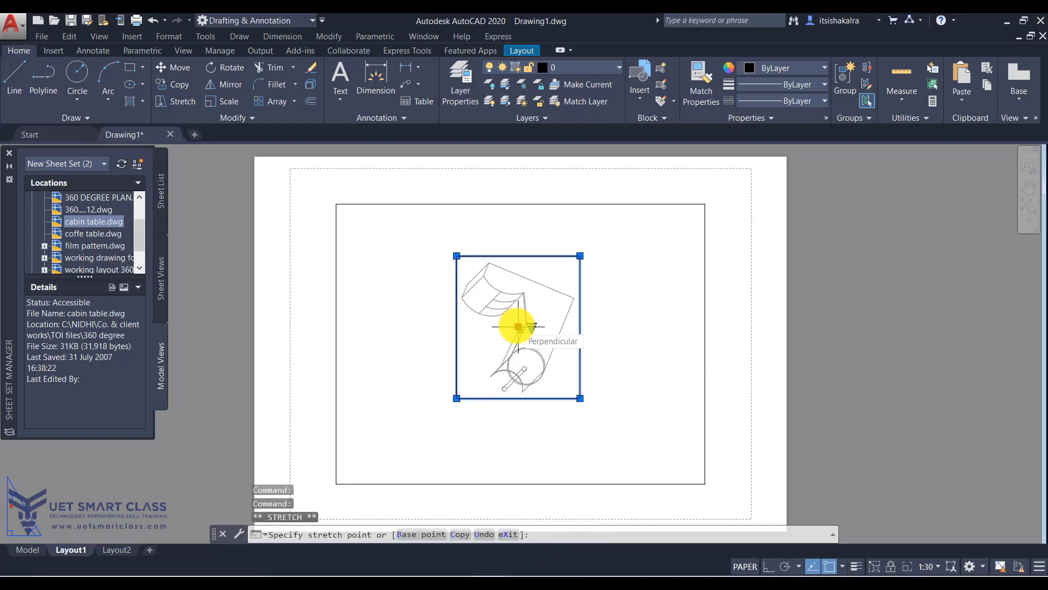
right_click(518, 327)
click(533, 360)
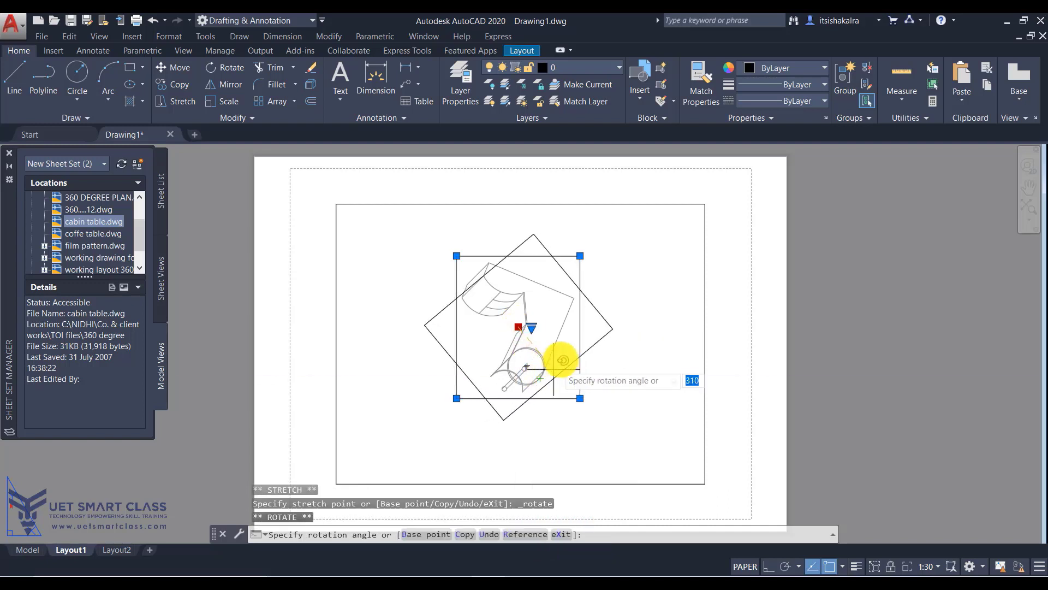
text(b)
key(Return)
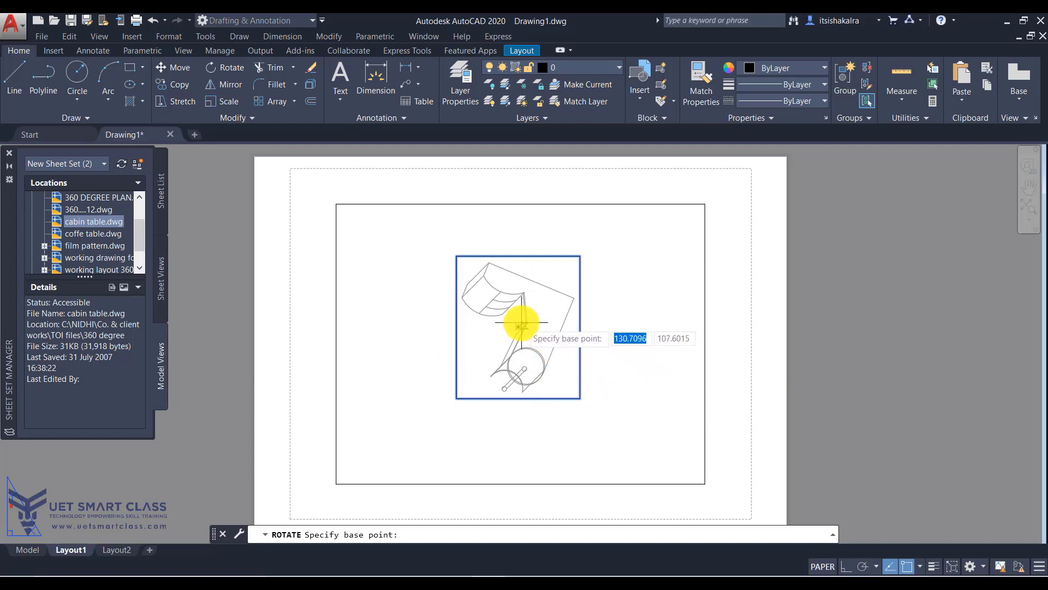
click(519, 327)
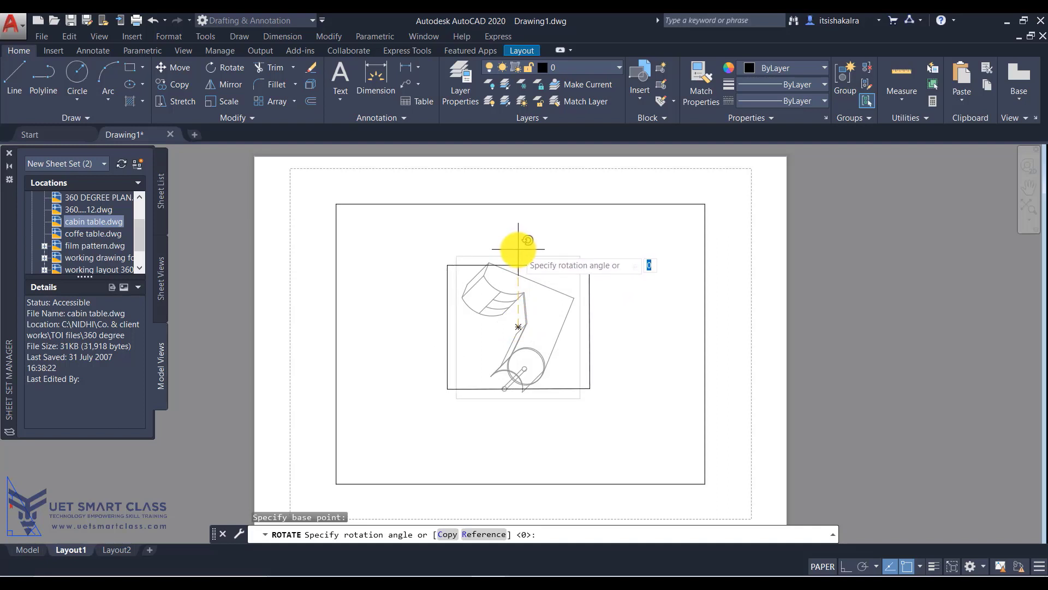
click(518, 250)
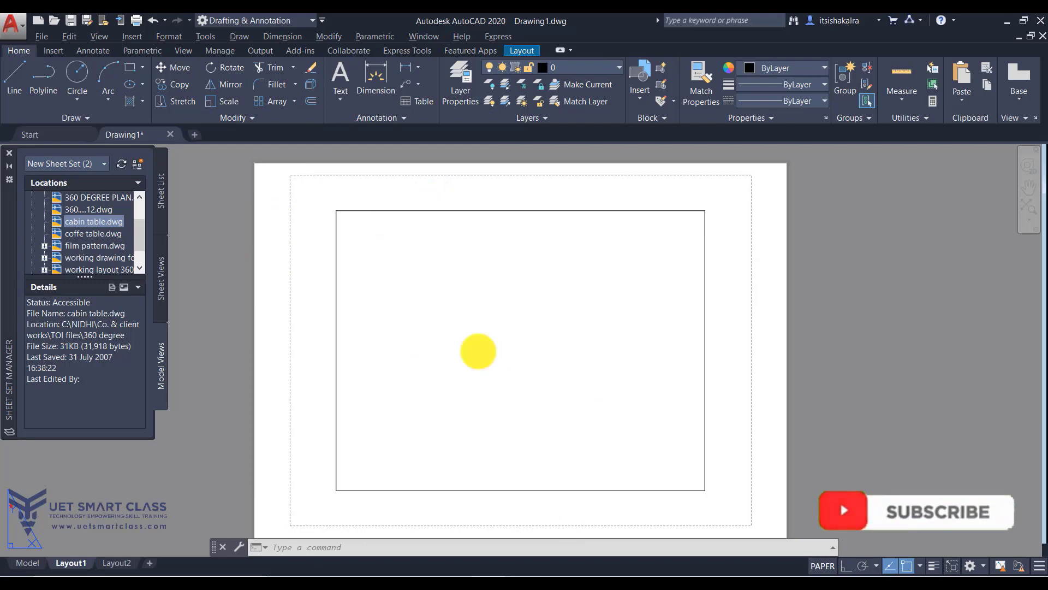
- Look at the actions available for film pattern.dwg in the 360 degree location
click(103, 243)
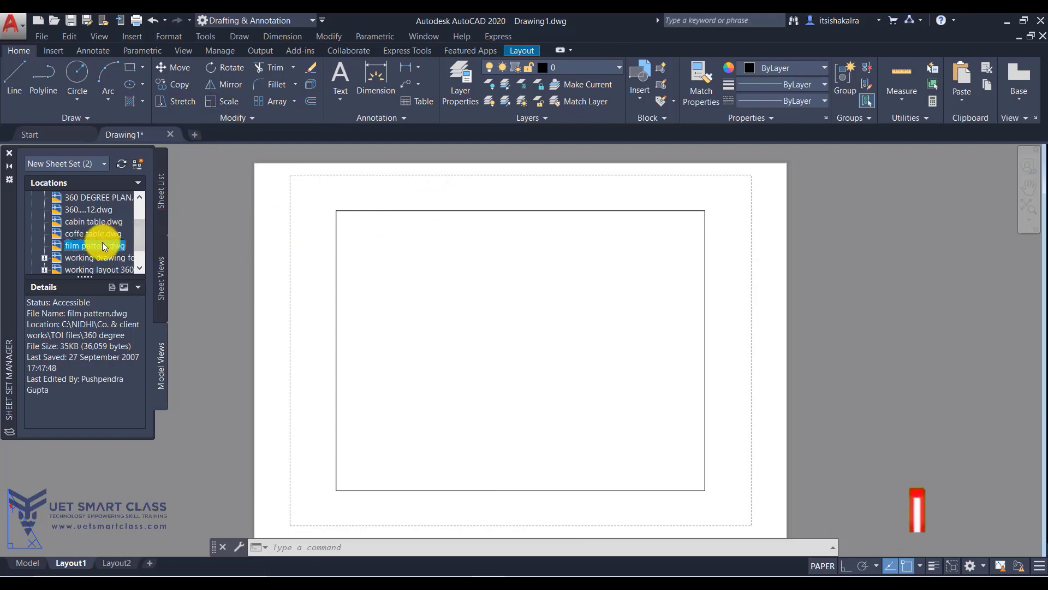
right_click(101, 247)
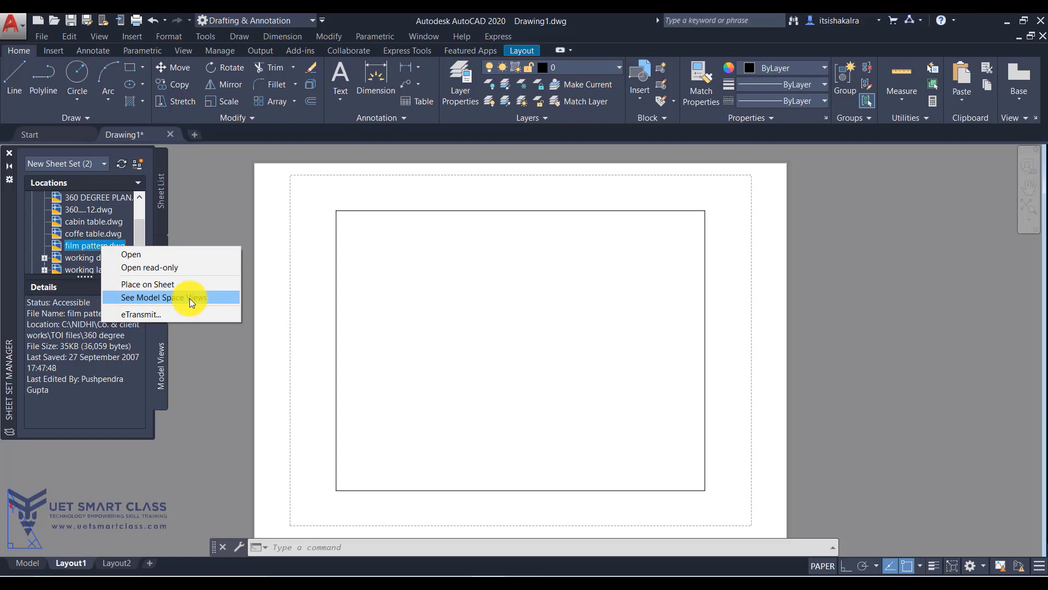
- Switch Drawing1 to model space and delete the inserted cabin table drawing
click(22, 568)
click(24, 565)
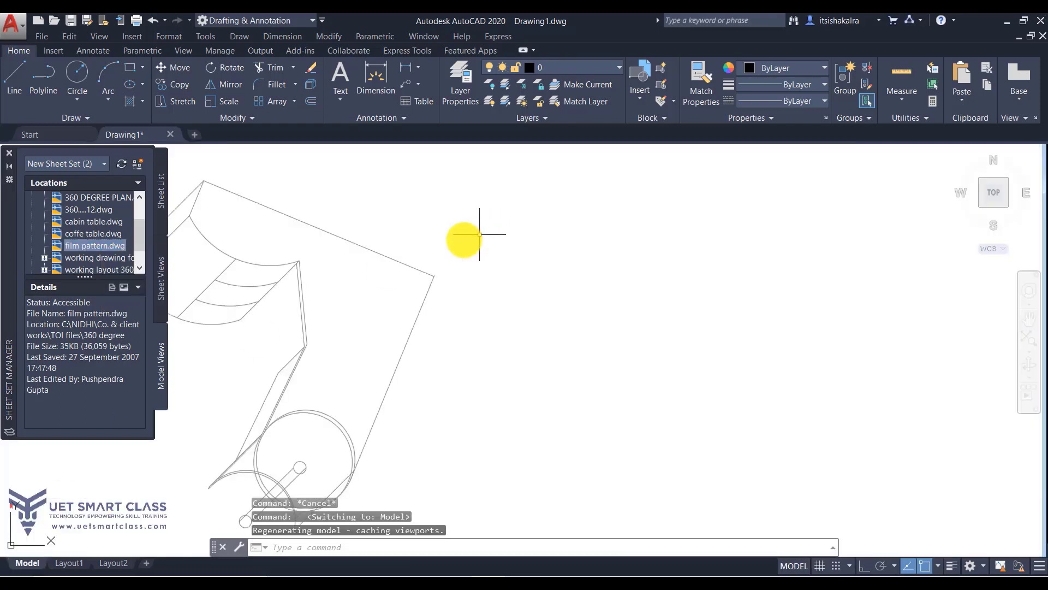
click(449, 238)
click(391, 297)
key(Delete)
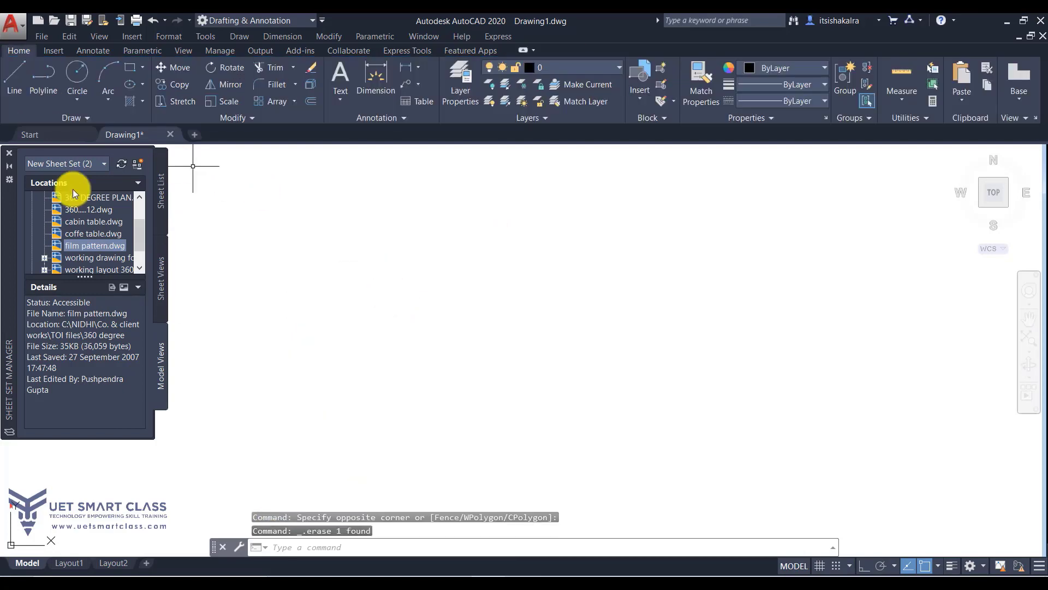
- Open cabin table.dwg from the 360 degree location and inspect its model space, Layout1 and Layout2
double_click(74, 219)
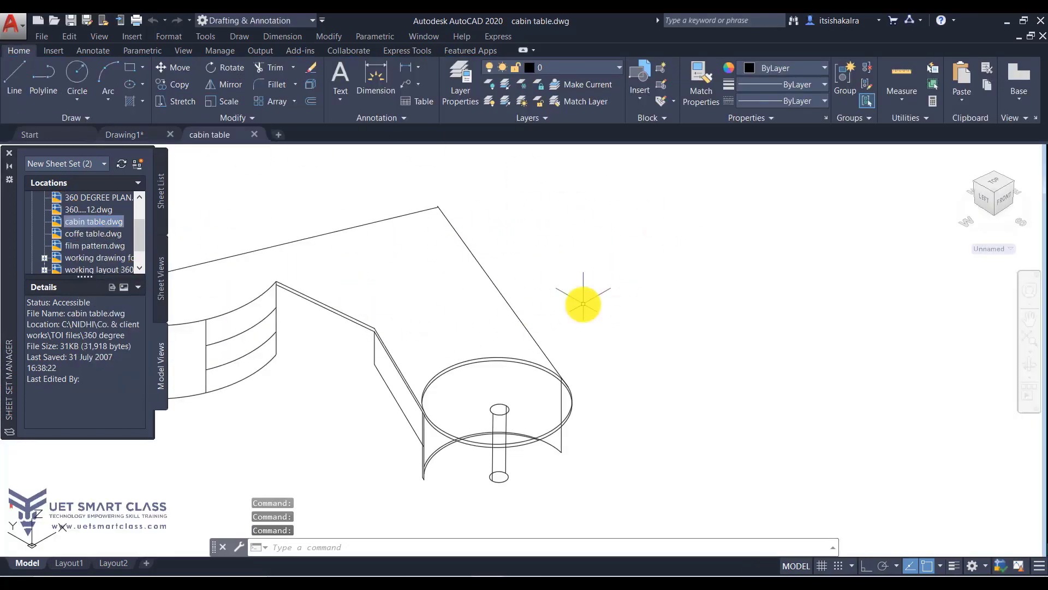
text(p)
key(Return)
drag(583, 301, 757, 304)
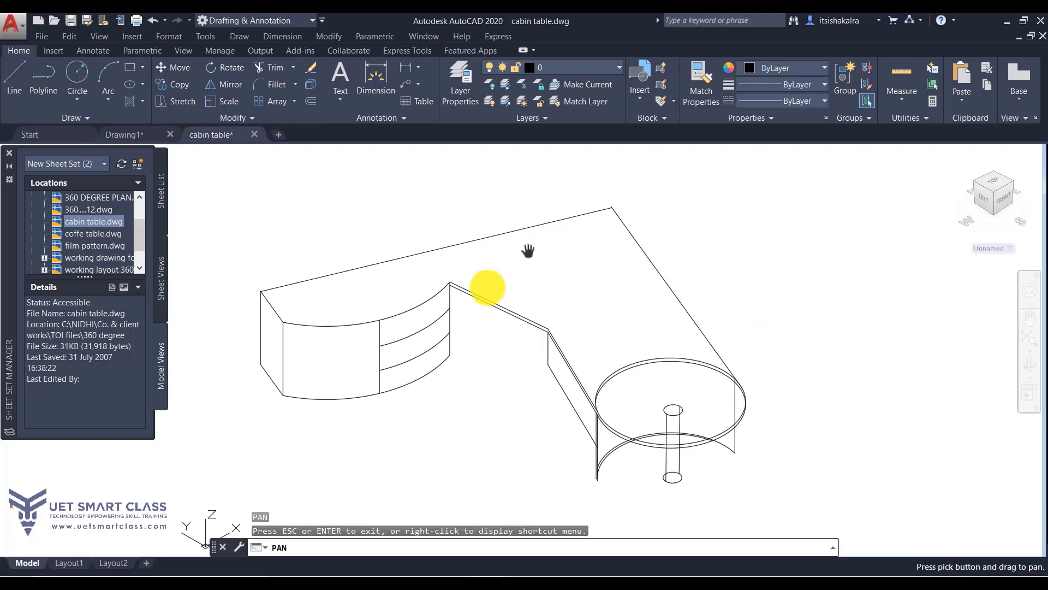
key(Escape)
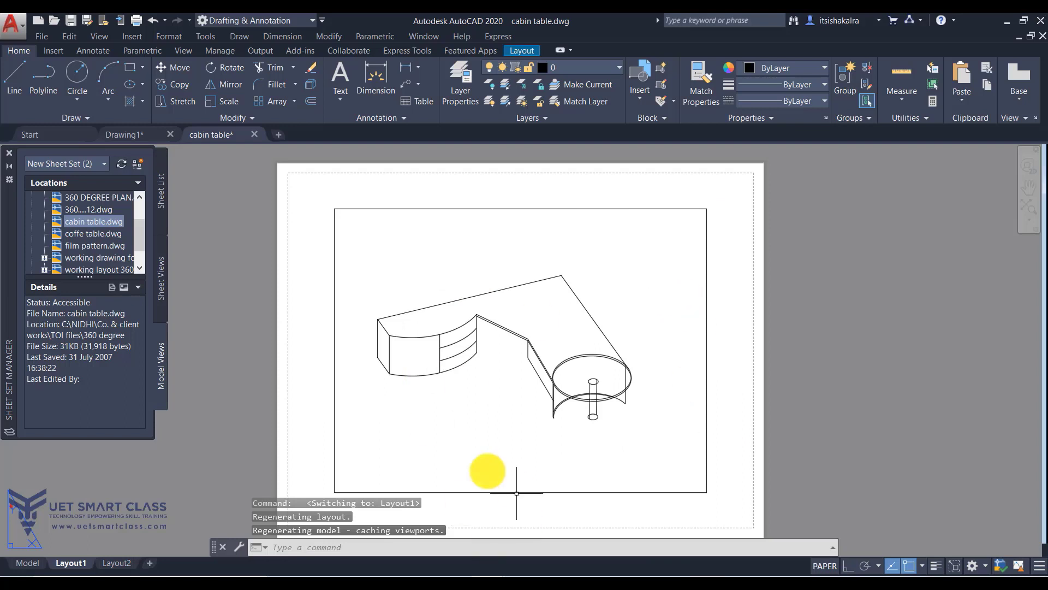
click(117, 563)
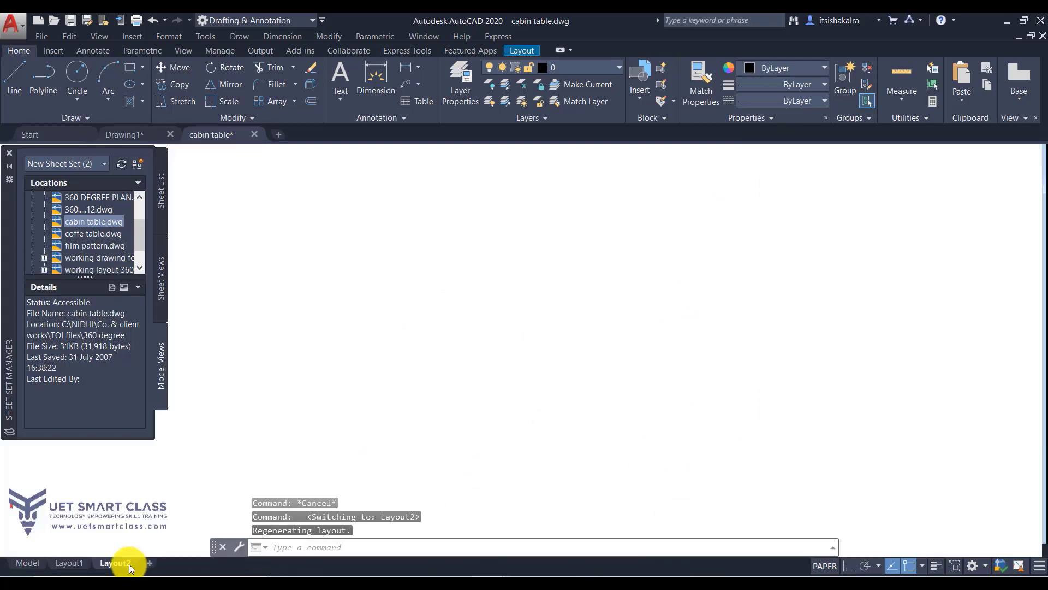